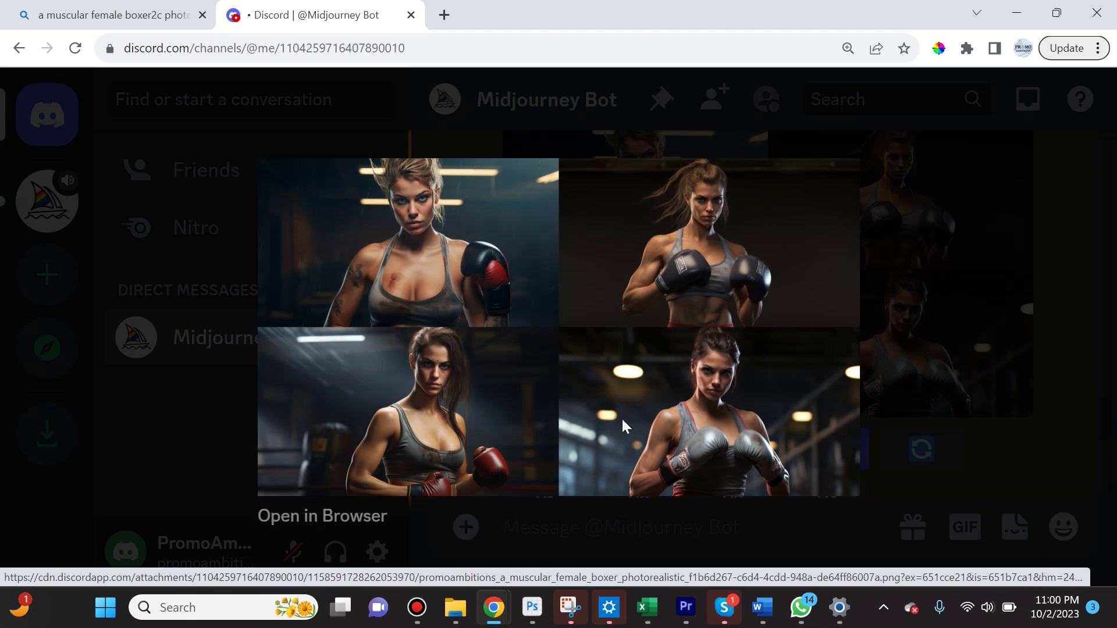
Step: Close Midjourney's enlarged four-image grid of photorealistic female boxers
{"action": "key", "text": "Escape"}
Step: Enlarge Midjourney's upscaled boxer image and compare it against Bing's DALL-E boxer creation
{"action": "scroll", "coordinate": [766, 336], "scroll_direction": "down", "scroll_amount": 10}
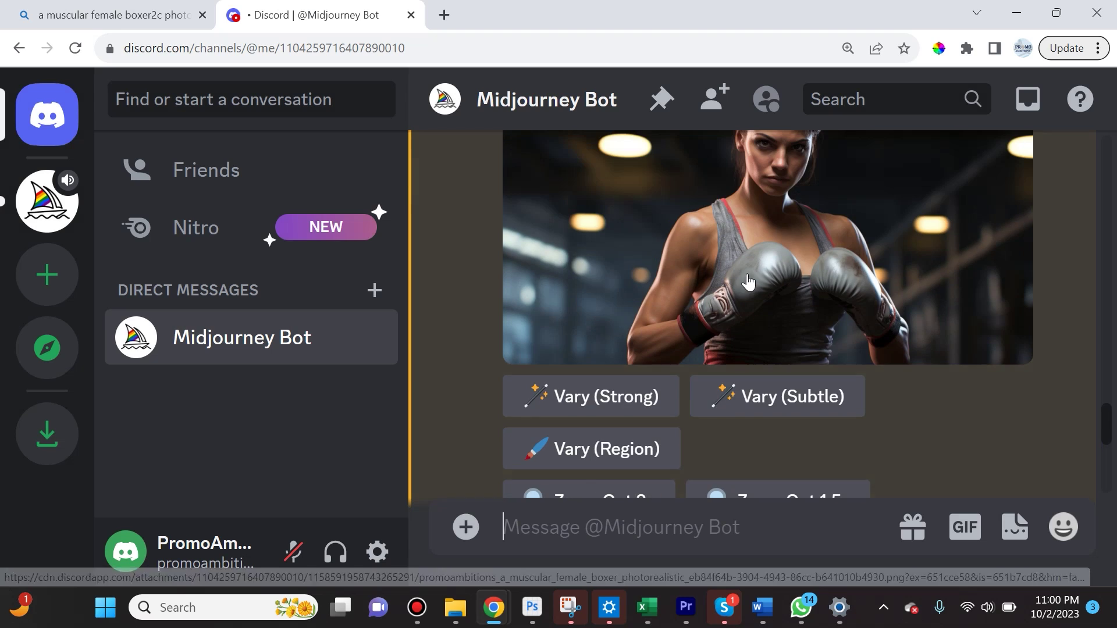
{"action": "left_click", "coordinate": [748, 282]}
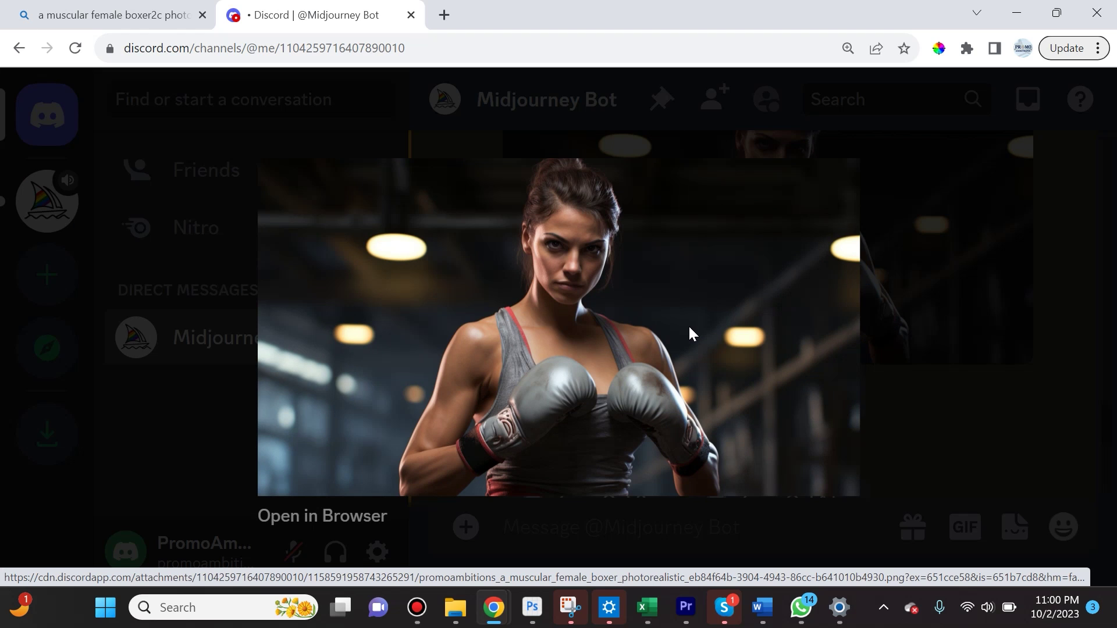
{"action": "left_click", "coordinate": [80, 13]}
{"action": "left_click", "coordinate": [1030, 442]}
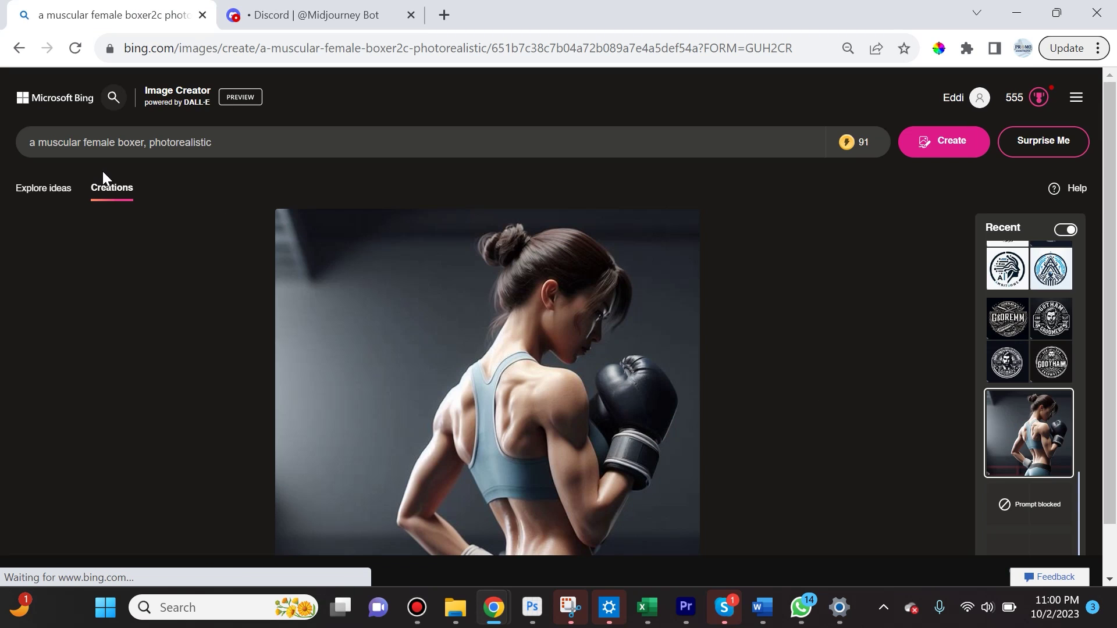
{"action": "left_click", "coordinate": [291, 7]}
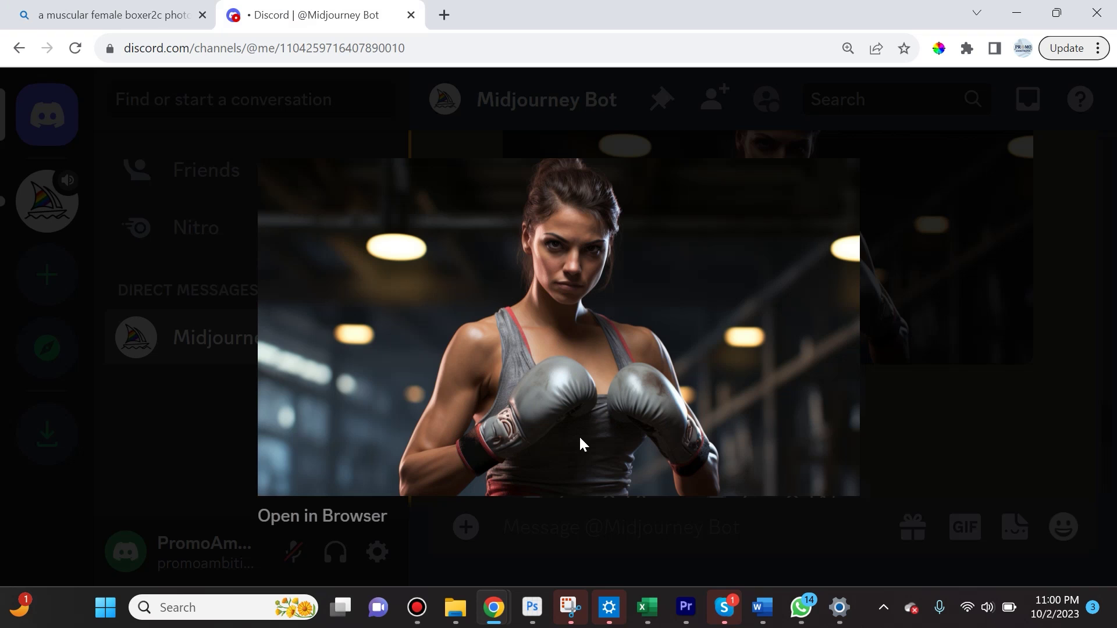
{"action": "left_click", "coordinate": [111, 17]}
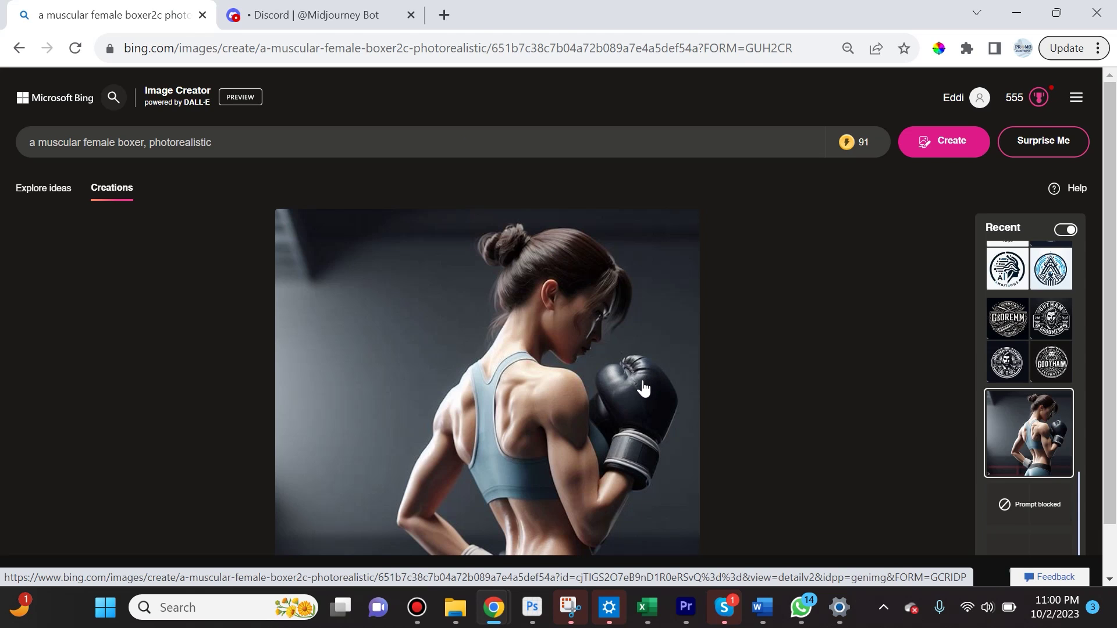
{"action": "key", "text": "alt+Left"}
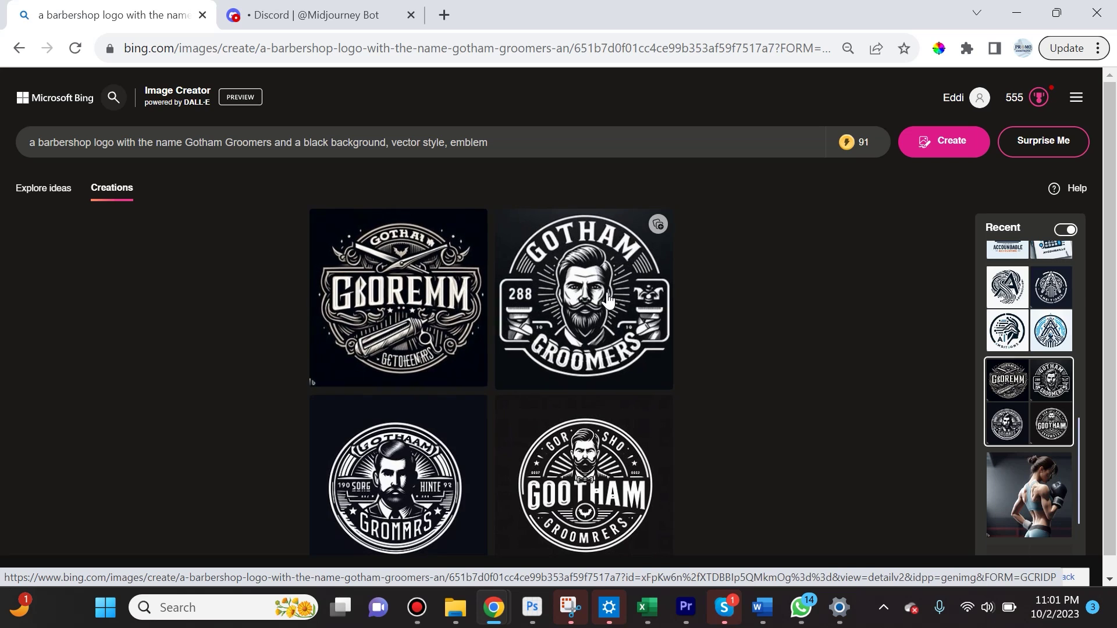
Step: Enlarge the bottom-right Gotham Groomers logo and browse to the neighbouring logos
{"action": "left_click", "coordinate": [579, 478]}
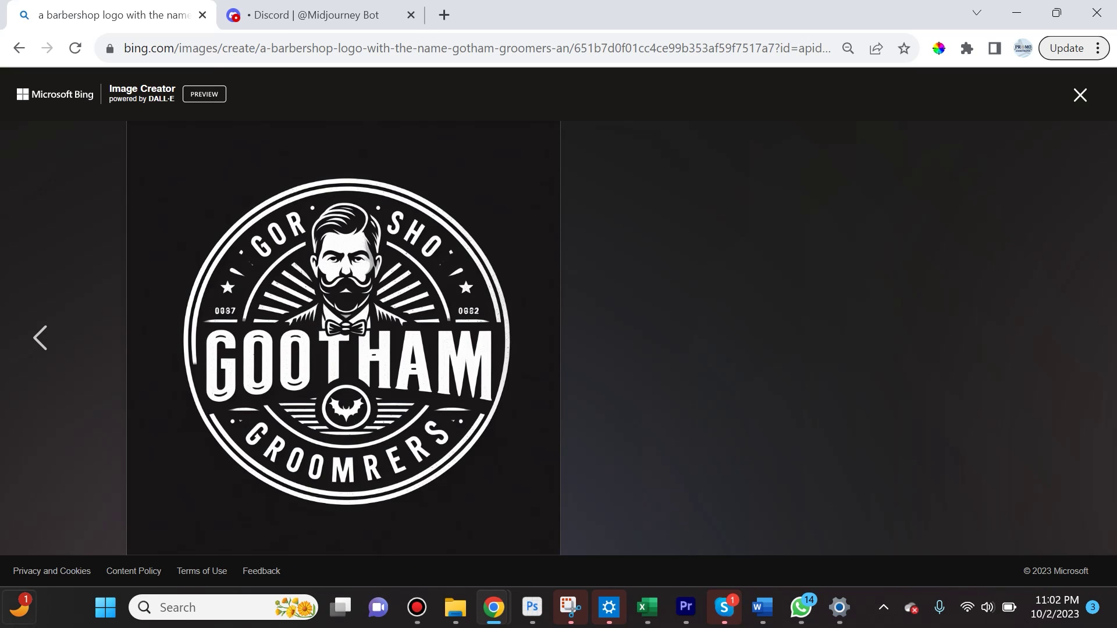
{"action": "key", "text": "Left"}
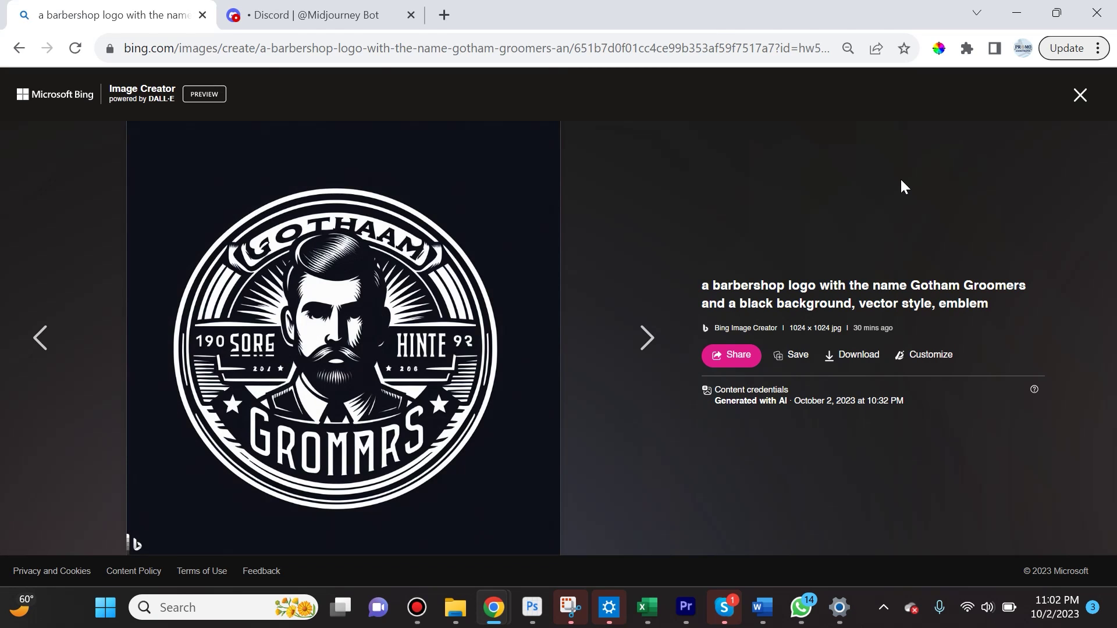
{"action": "key", "text": "Left"}
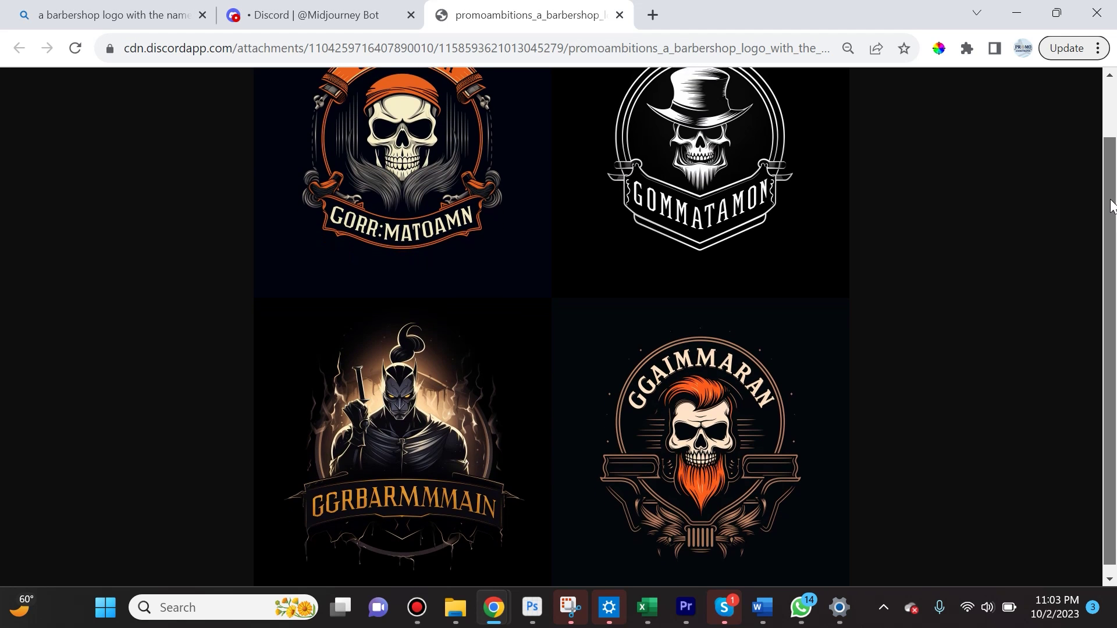
Step: Scroll through Midjourney's four full-size skull barbershop logos, then return to Bing's Gotham Groomers emblem
{"action": "left_click_drag", "start_coordinate": [1111, 205], "coordinate": [1111, 166]}
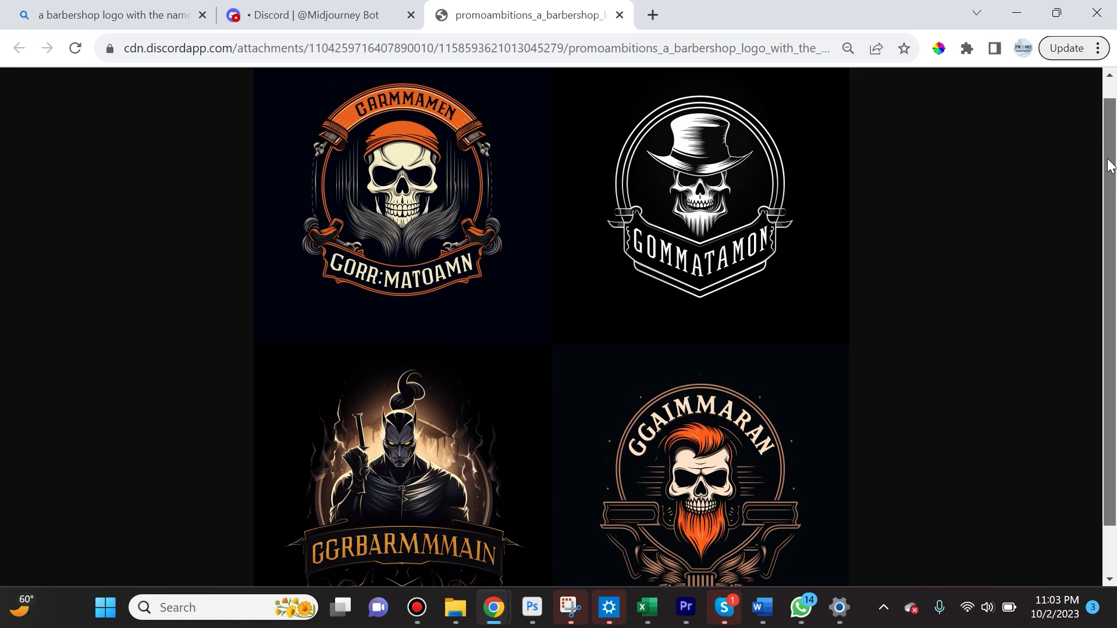
{"action": "scroll", "coordinate": [1105, 175], "scroll_direction": "down", "scroll_amount": 1}
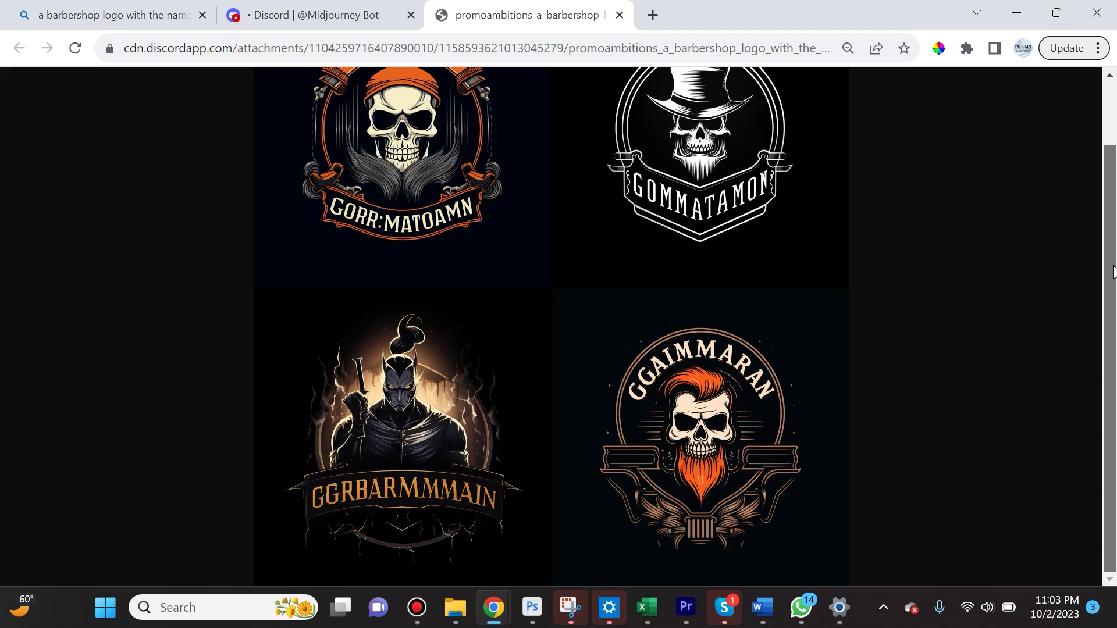
{"action": "scroll", "coordinate": [1111, 233], "scroll_direction": "up", "scroll_amount": 1}
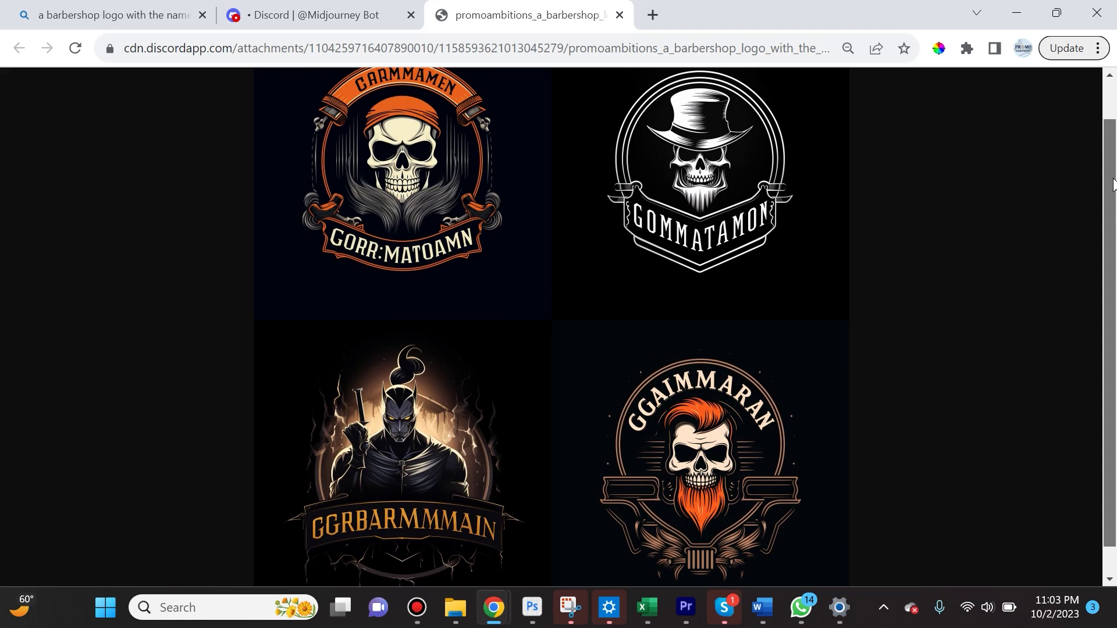
{"action": "scroll", "coordinate": [1107, 188], "scroll_direction": "down", "scroll_amount": 1}
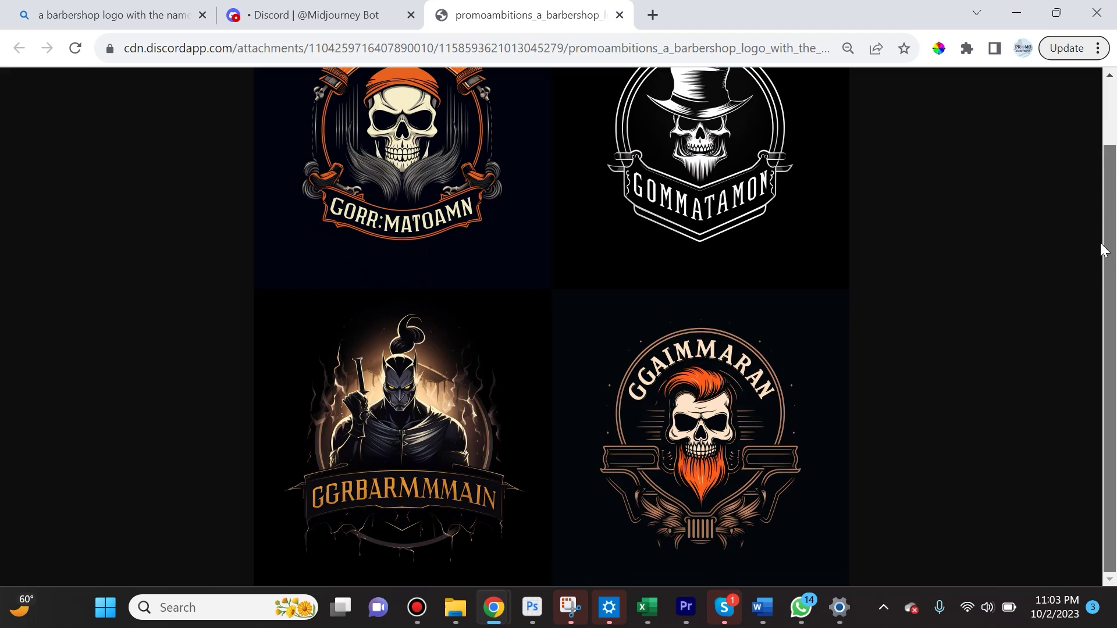
{"action": "left_click", "coordinate": [110, 15]}
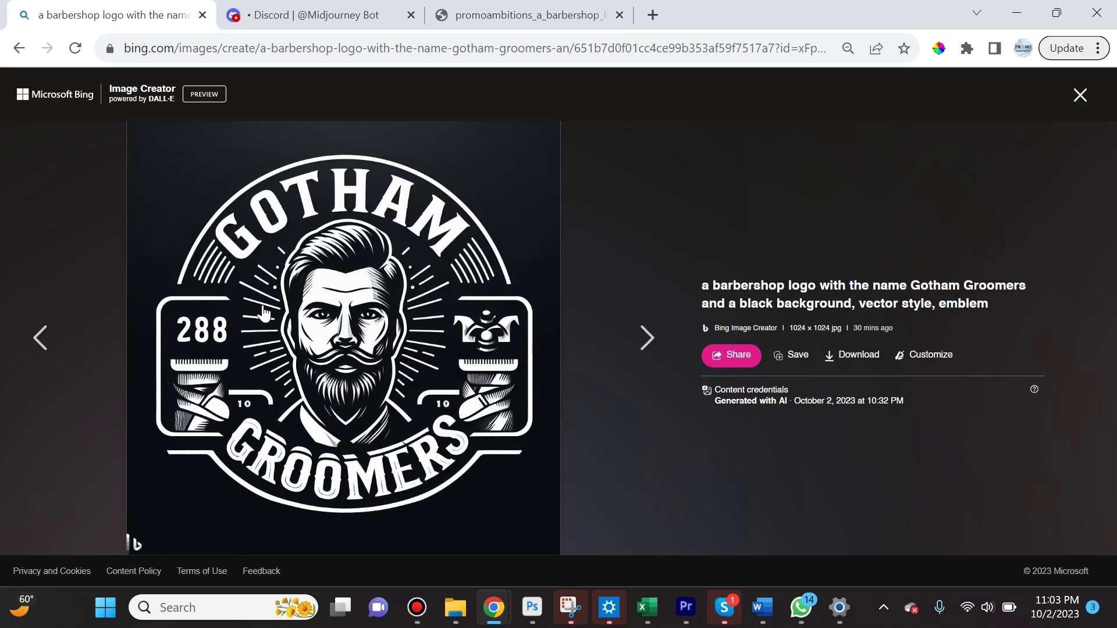
Step: Close the Gotham Groomers viewer and open the AI Ambitions creation
{"action": "key", "text": "Escape"}
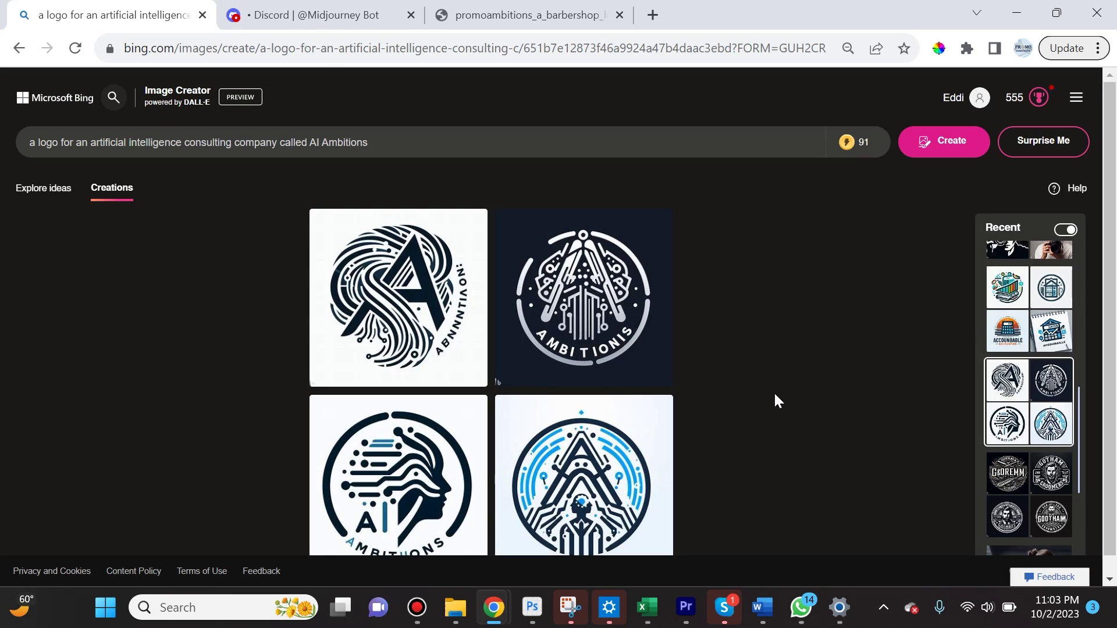
{"action": "scroll", "coordinate": [734, 400], "scroll_direction": "down", "scroll_amount": 1}
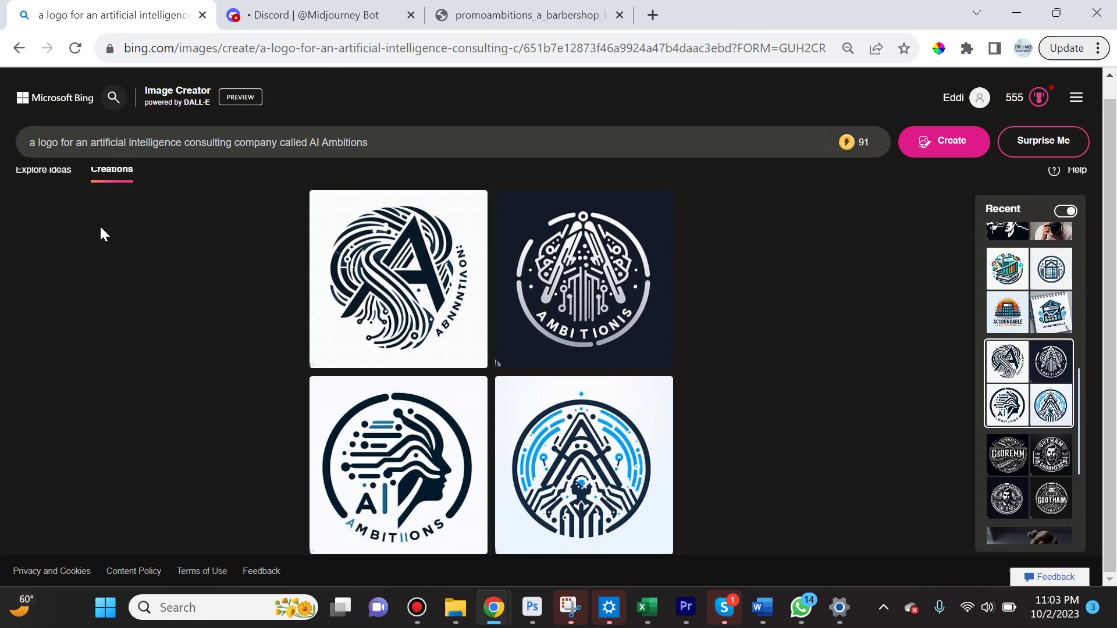
{"action": "left_click", "coordinate": [43, 144]}
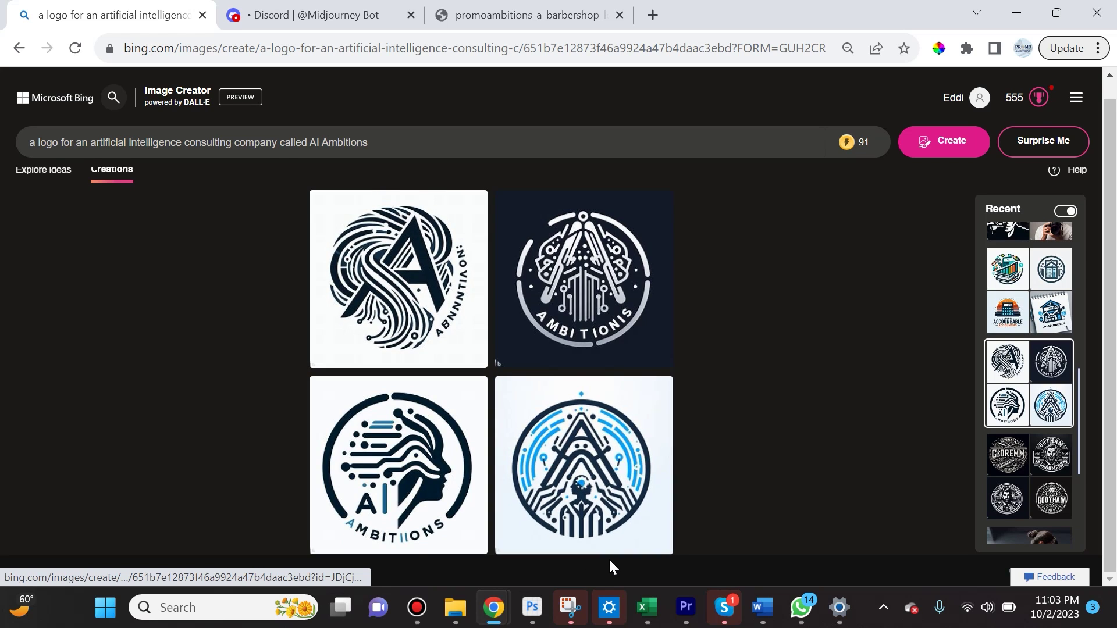
Step: Enlarge the AI head logo and page back and forth through all four AI Ambitions logos
{"action": "left_click", "coordinate": [418, 483]}
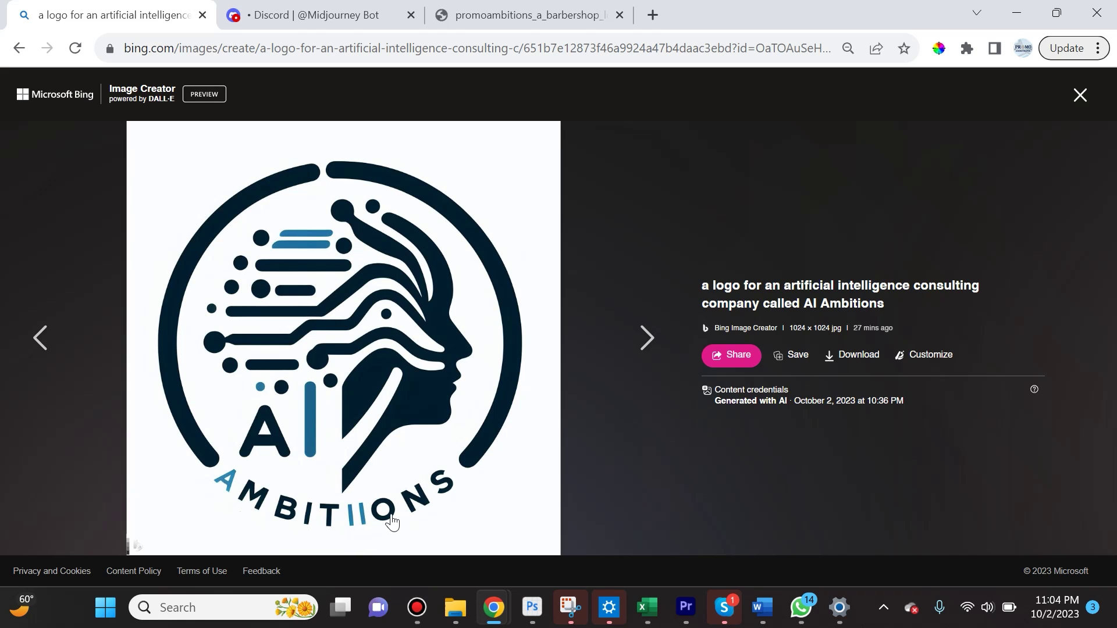
{"action": "left_click", "coordinate": [655, 335]}
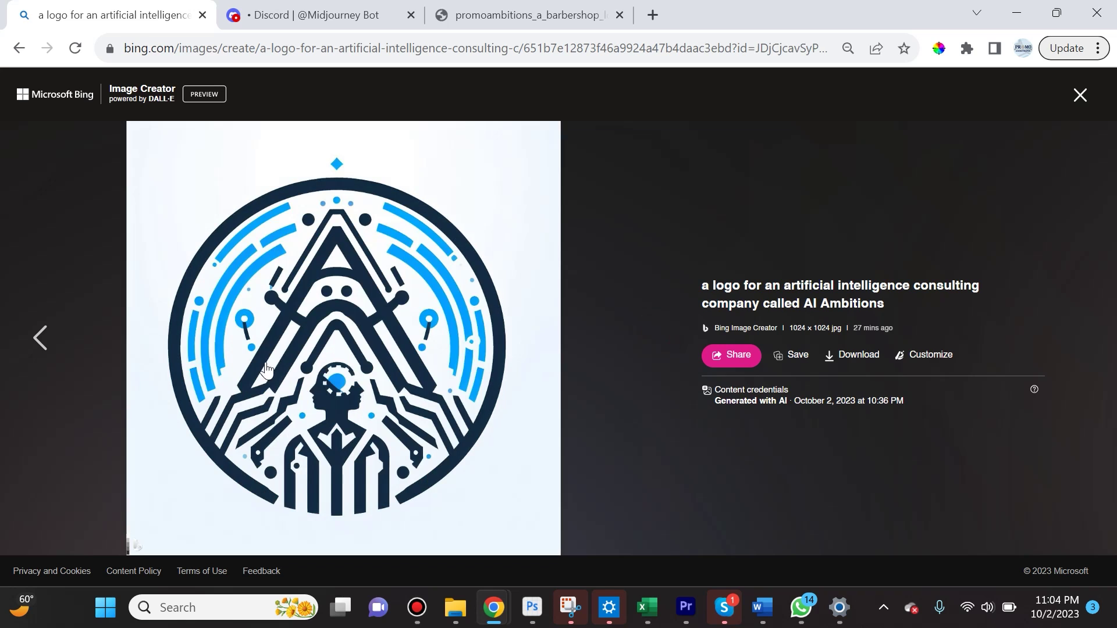
{"action": "left_click", "coordinate": [47, 339]}
{"action": "left_click", "coordinate": [47, 339]}
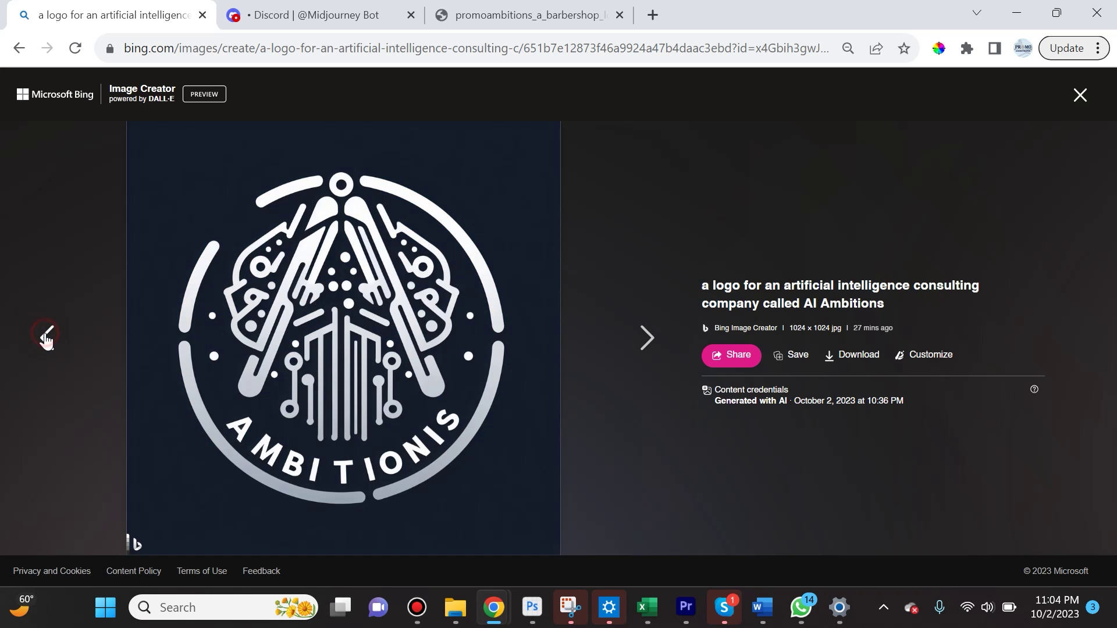
{"action": "left_click", "coordinate": [46, 339]}
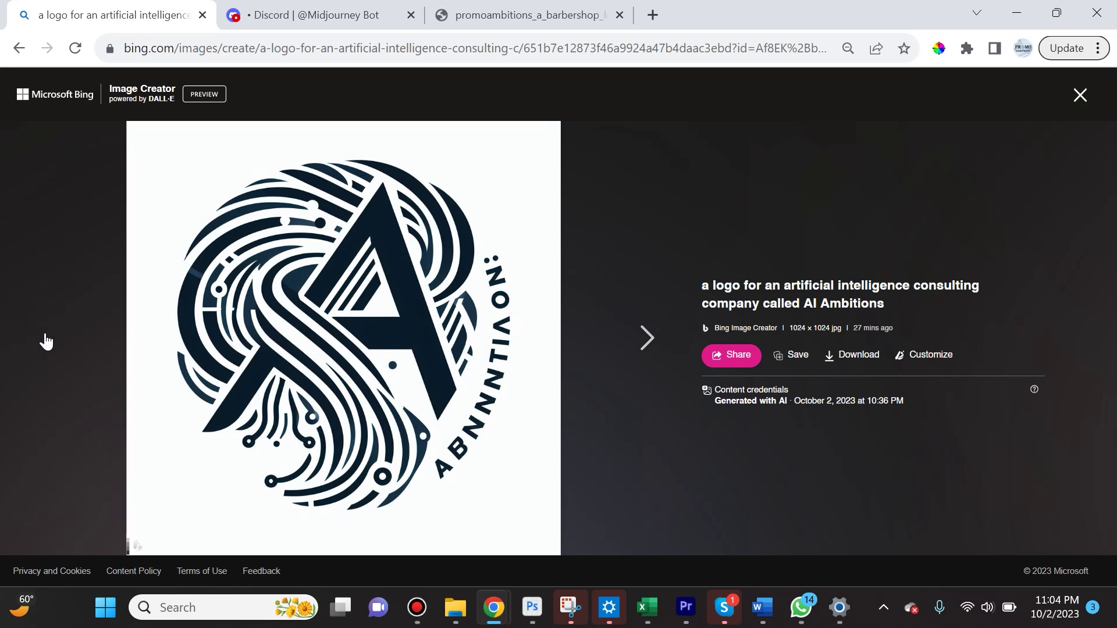
{"action": "left_click", "coordinate": [644, 347]}
{"action": "left_click", "coordinate": [646, 348]}
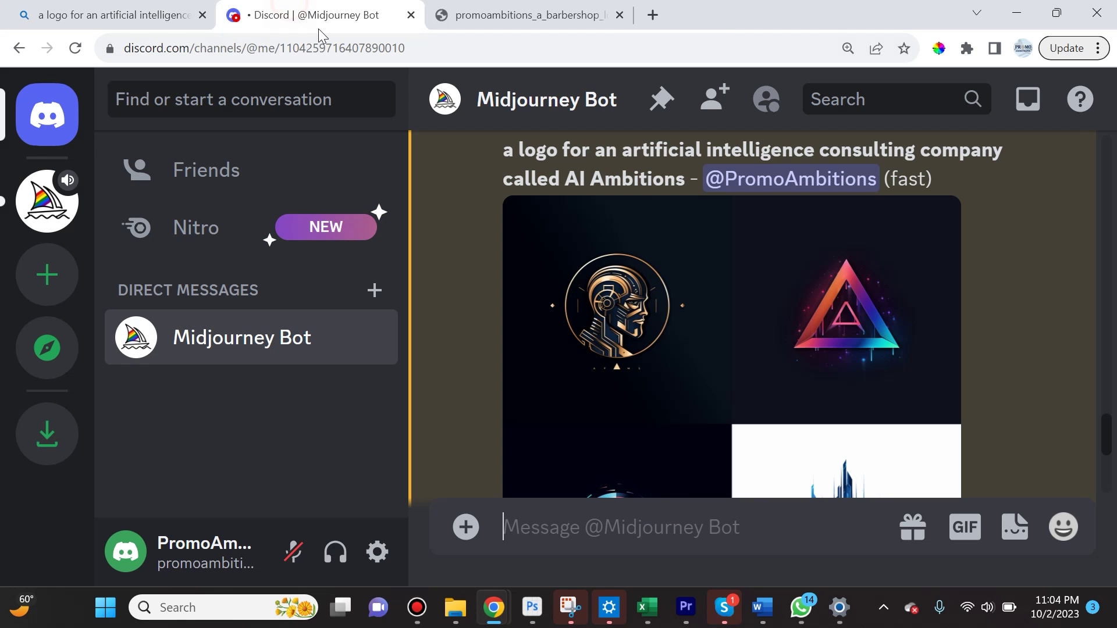
Step: Inspect Midjourney's AI Ambitions logo grid at full size, then return to Bing's accounting logos
{"action": "left_click", "coordinate": [802, 308]}
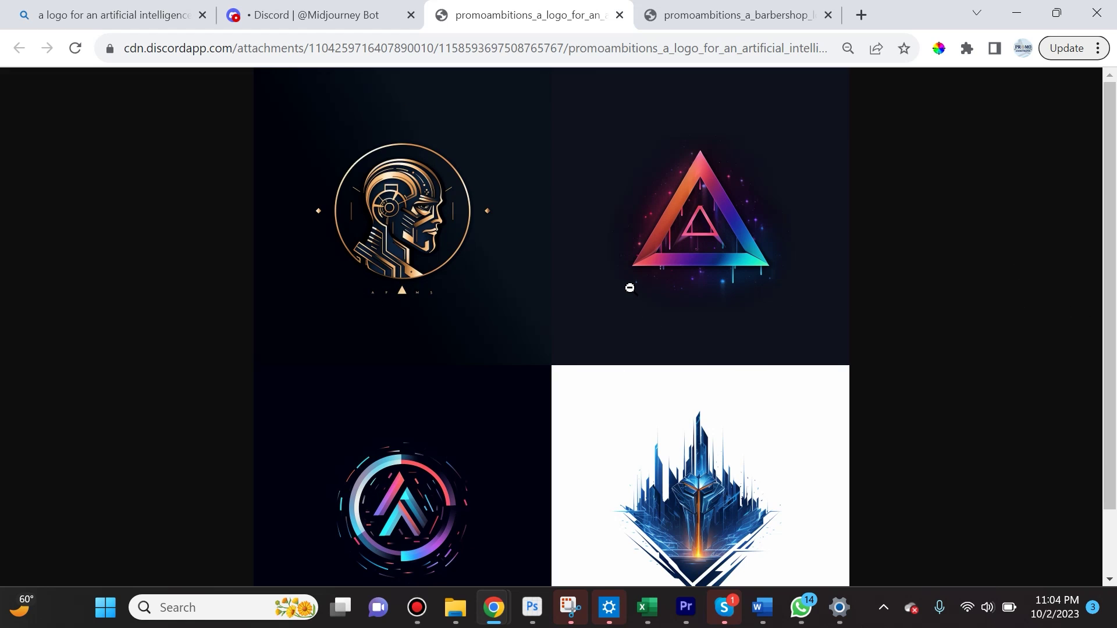
{"action": "scroll", "coordinate": [639, 291], "scroll_direction": "down", "scroll_amount": 1}
{"action": "scroll", "coordinate": [641, 307], "scroll_direction": "up", "scroll_amount": 1}
{"action": "left_click_drag", "start_coordinate": [1104, 162], "coordinate": [1090, 185]}
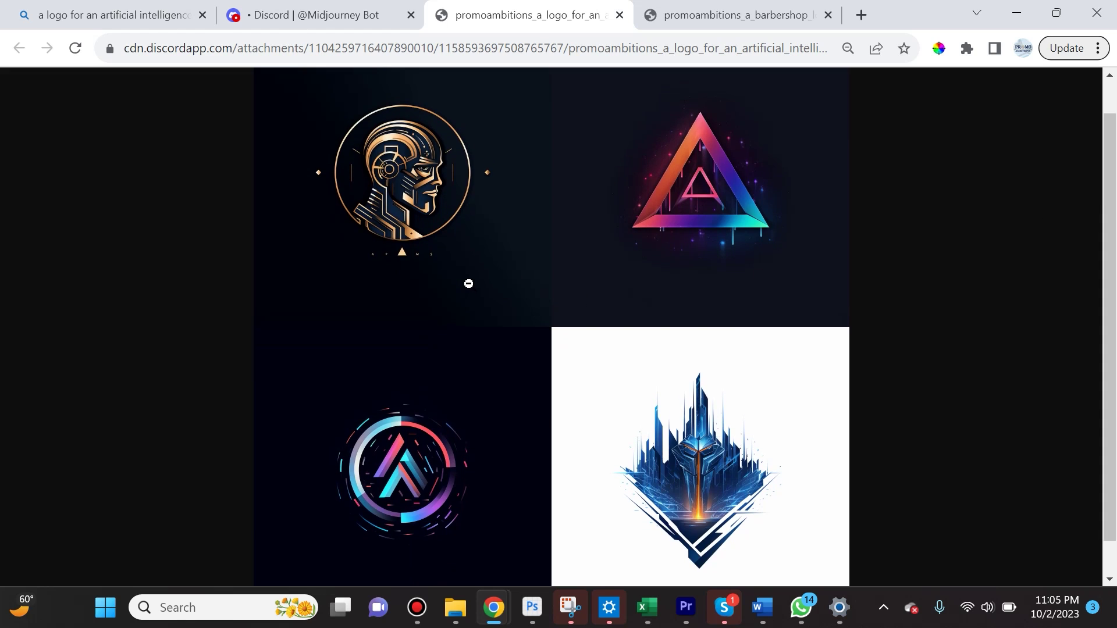
{"action": "key", "text": "ctrl+1"}
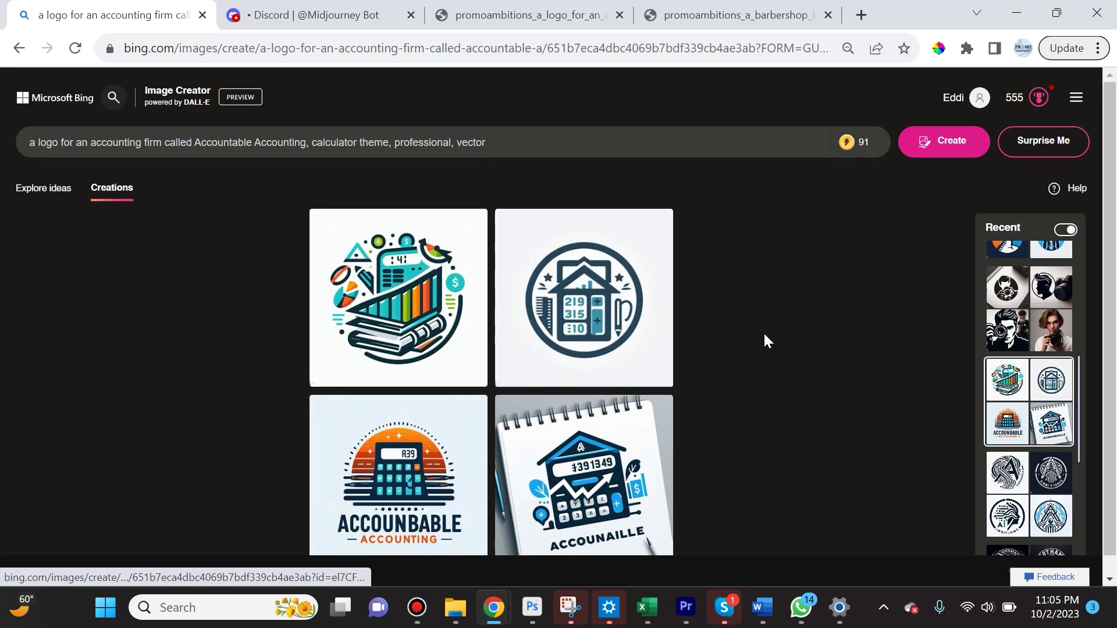
Step: Enlarge Bing's bottom-left calculator logo, misspelled 'ACCOUNBABLE ACCOUNTING', then go back to Midjourney
{"action": "scroll", "coordinate": [781, 351], "scroll_direction": "down", "scroll_amount": 1}
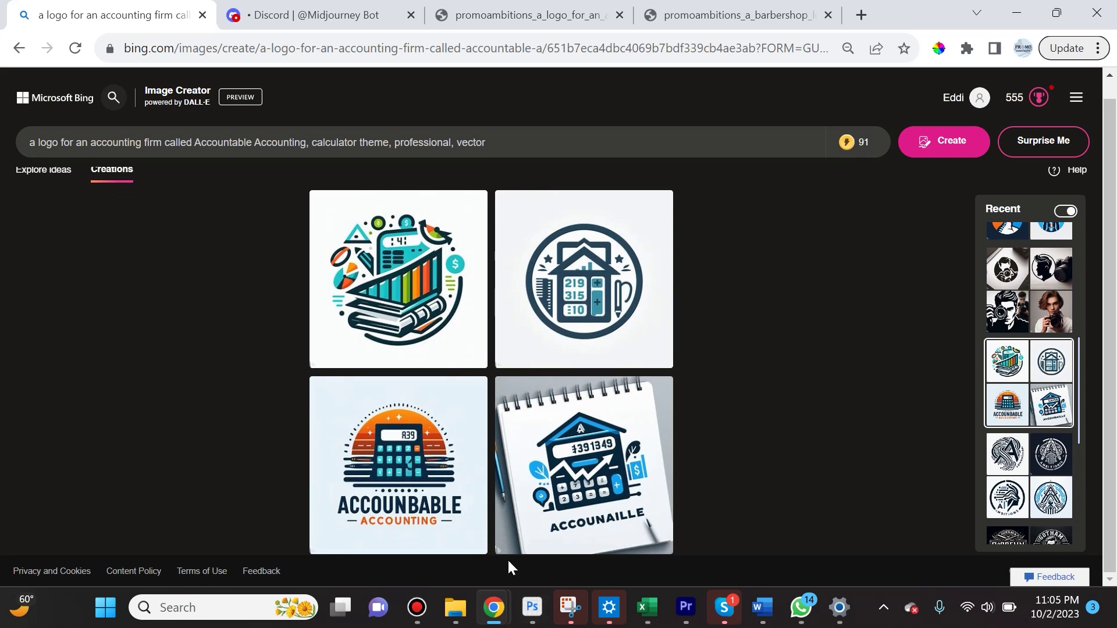
{"action": "left_click", "coordinate": [385, 517]}
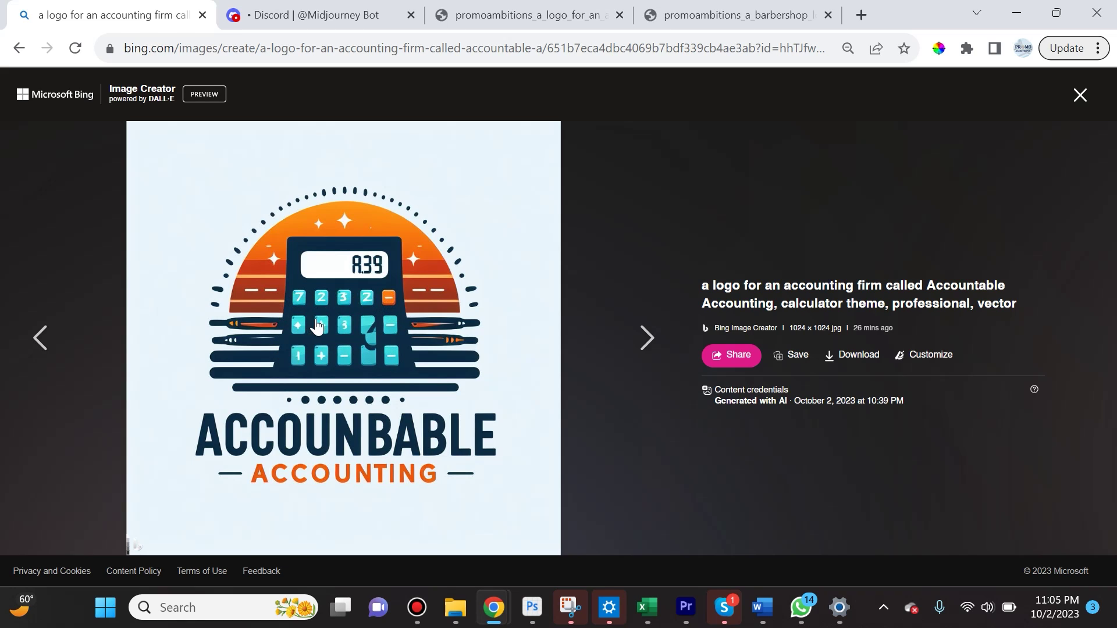
{"action": "left_click", "coordinate": [296, 11]}
Step: Open Midjourney's accounting-firm logo grid at full size
{"action": "key", "text": "Escape"}
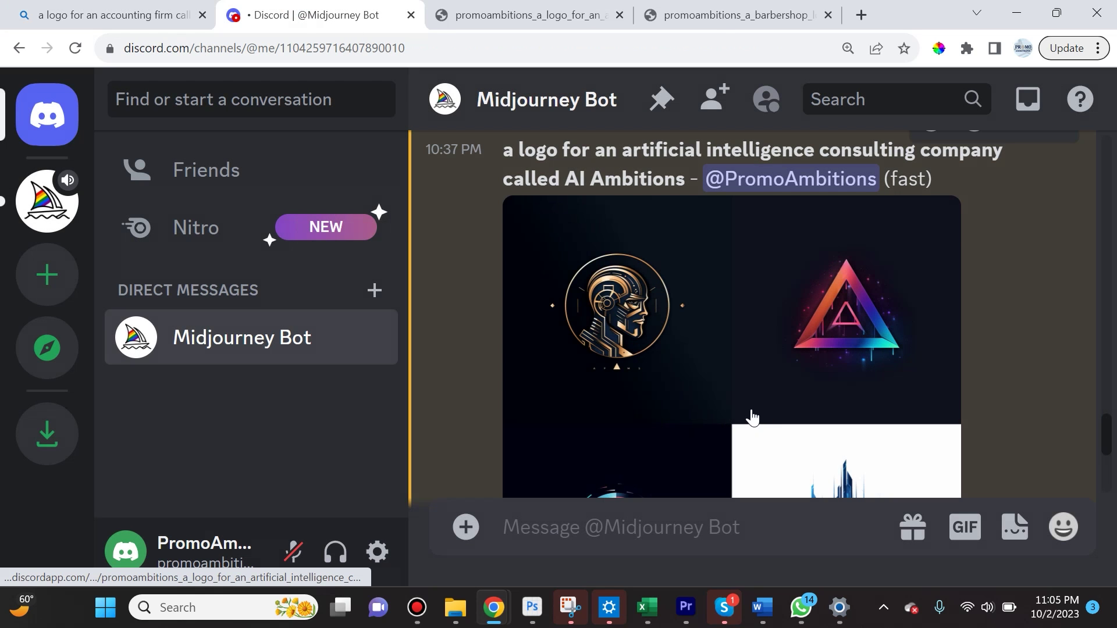
{"action": "scroll", "coordinate": [801, 395], "scroll_direction": "up", "scroll_amount": 5}
{"action": "scroll", "coordinate": [803, 388], "scroll_direction": "down", "scroll_amount": 15}
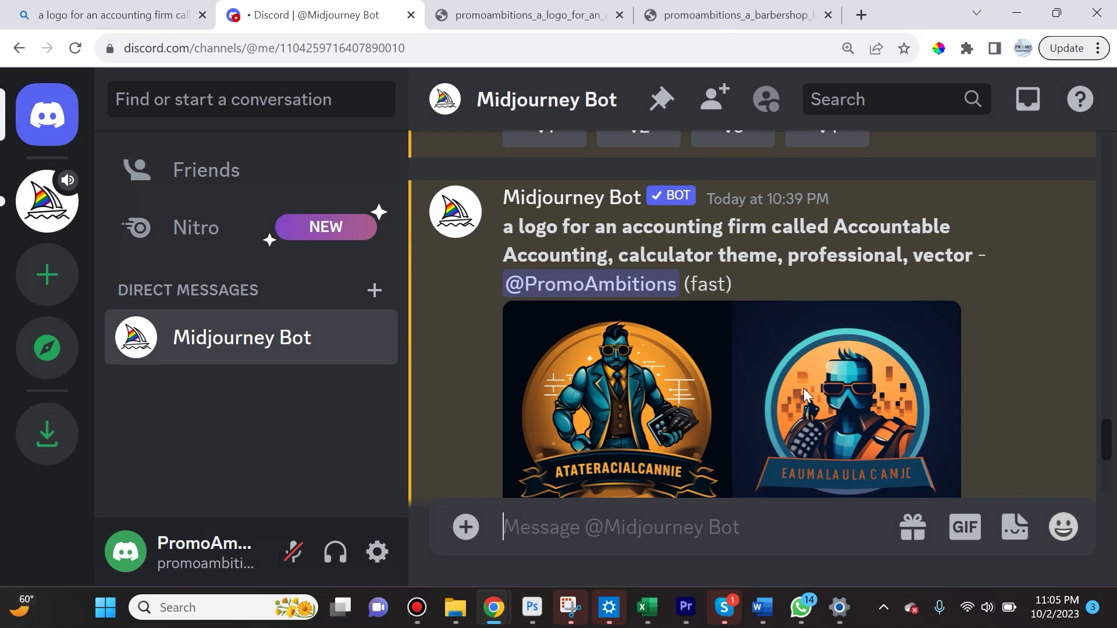
{"action": "left_click", "coordinate": [757, 340]}
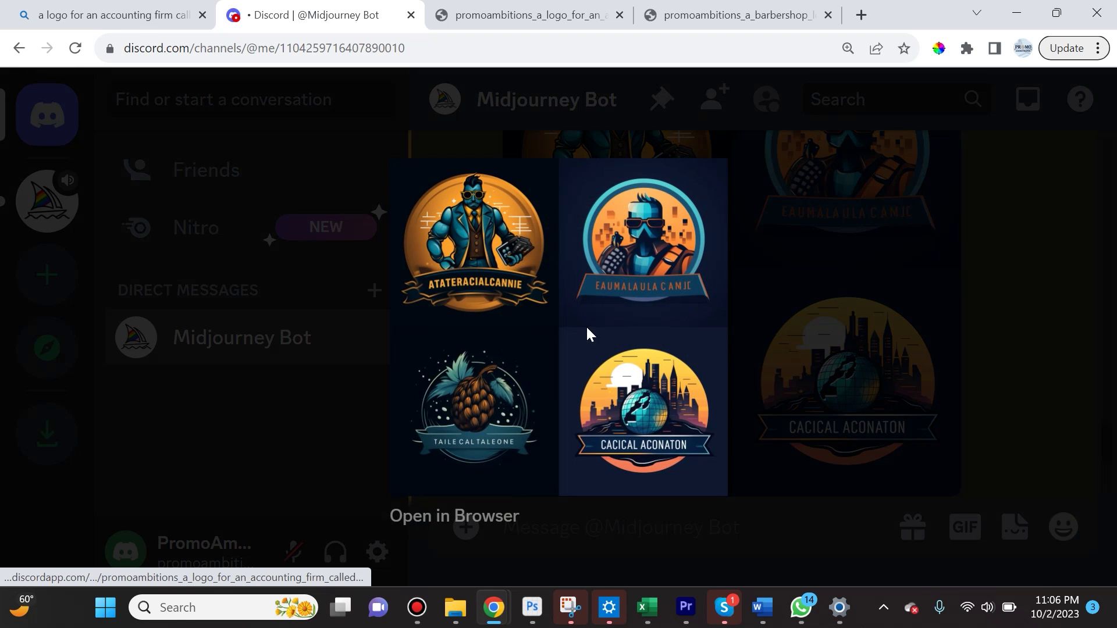
{"action": "left_click", "coordinate": [449, 517]}
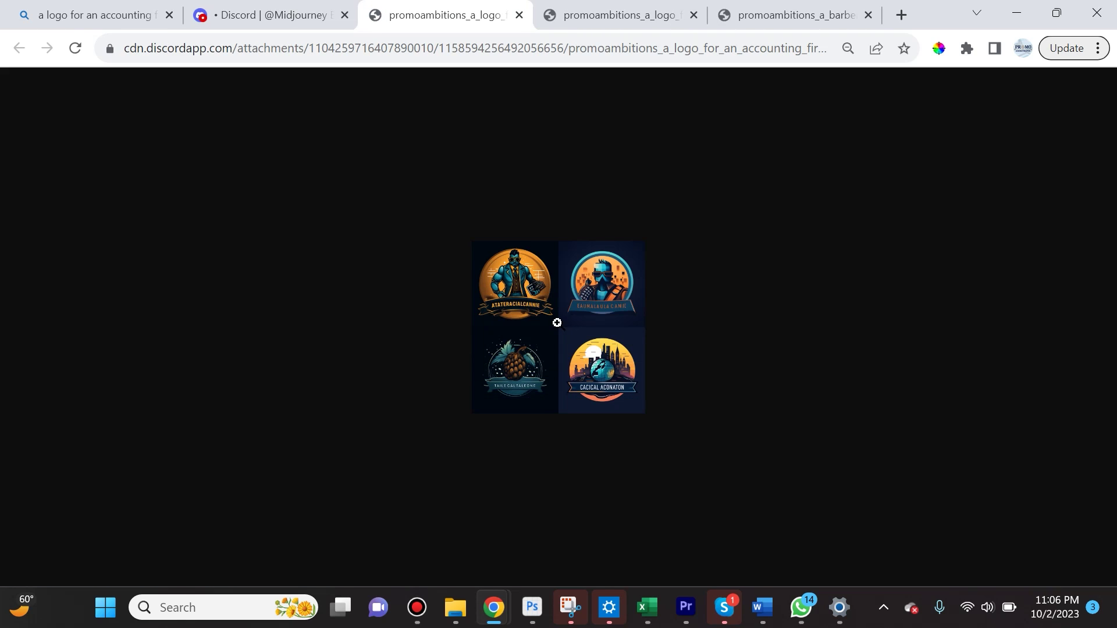
{"action": "left_click", "coordinate": [557, 322]}
Step: Scan the grid's garbled names like 'CACICAL ACONATON', then return to Bing's 'ACCOUNBABLE' logo
{"action": "scroll", "coordinate": [397, 287], "scroll_direction": "up", "scroll_amount": 1}
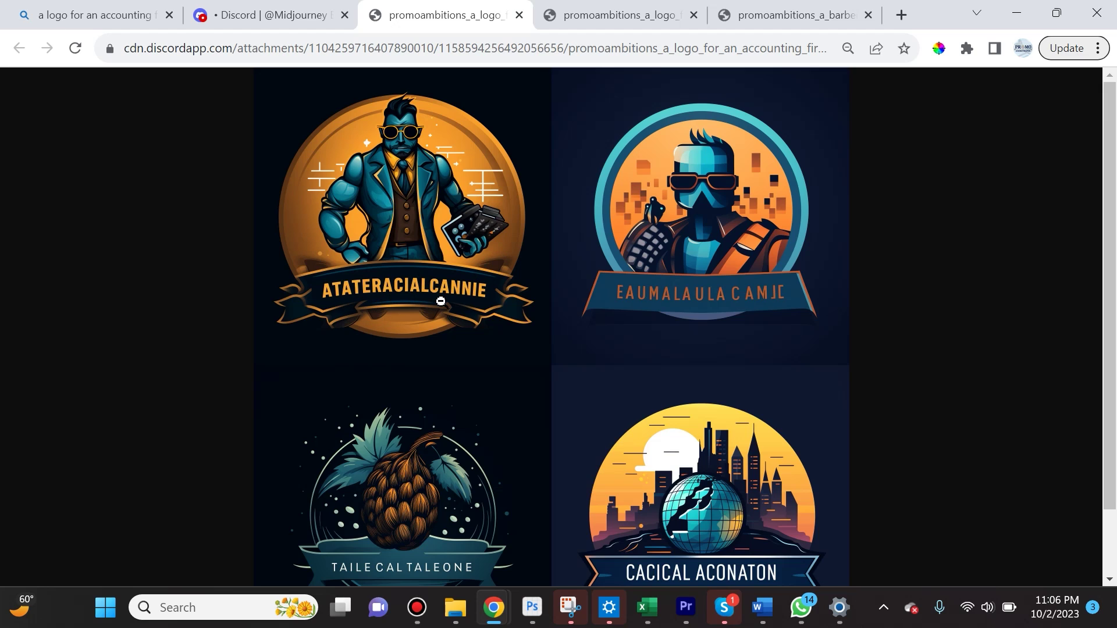
{"action": "scroll", "coordinate": [731, 382], "scroll_direction": "down", "scroll_amount": 1}
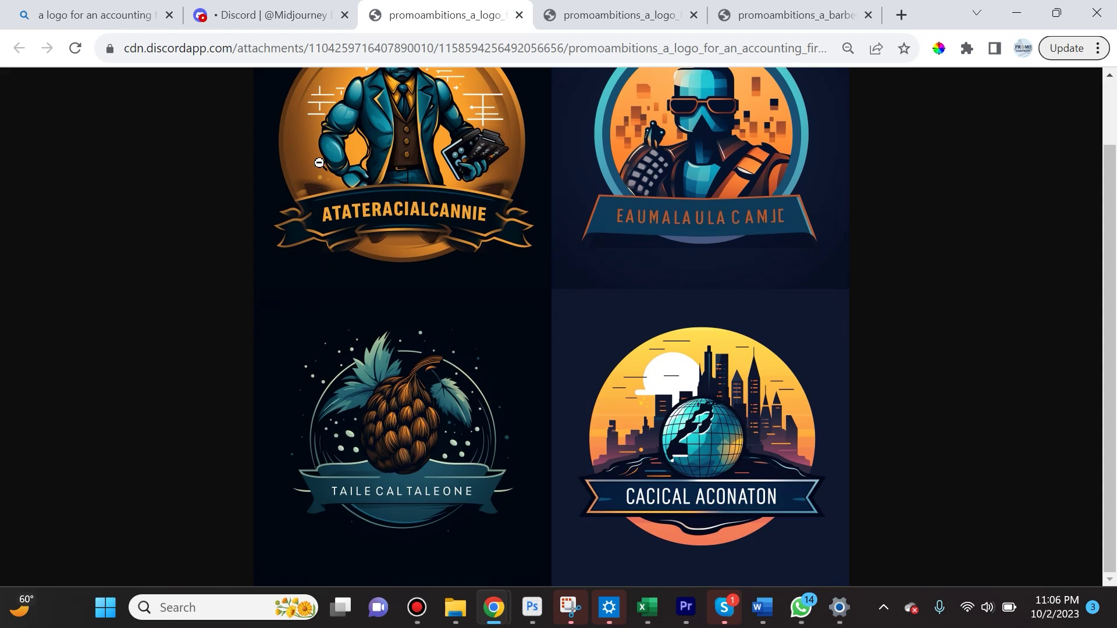
{"action": "left_click", "coordinate": [292, 16]}
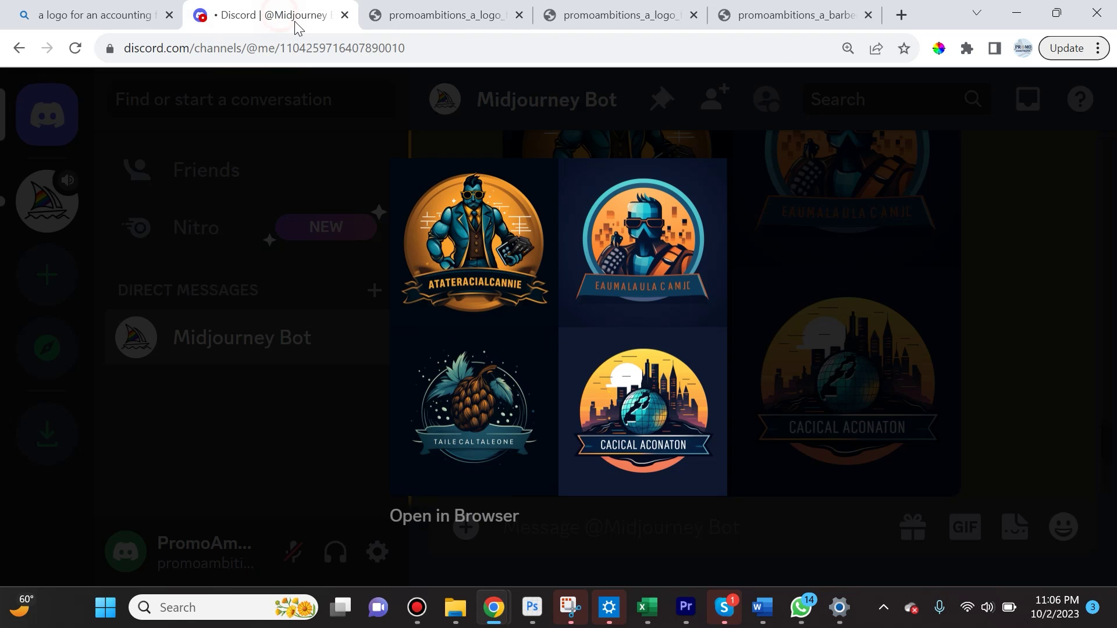
{"action": "left_click", "coordinate": [92, 13]}
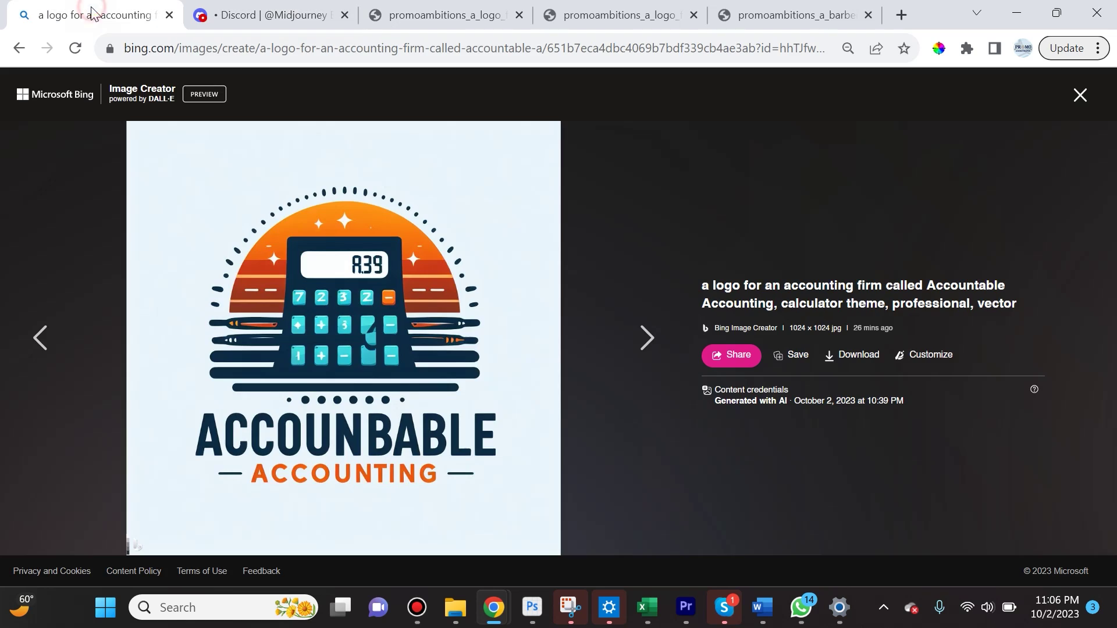
Step: Open the chiropractor creation and view the spine-over-skyline logo full size before closing it
{"action": "left_click", "coordinate": [762, 465]}
{"action": "mouse_move", "coordinate": [644, 429]}
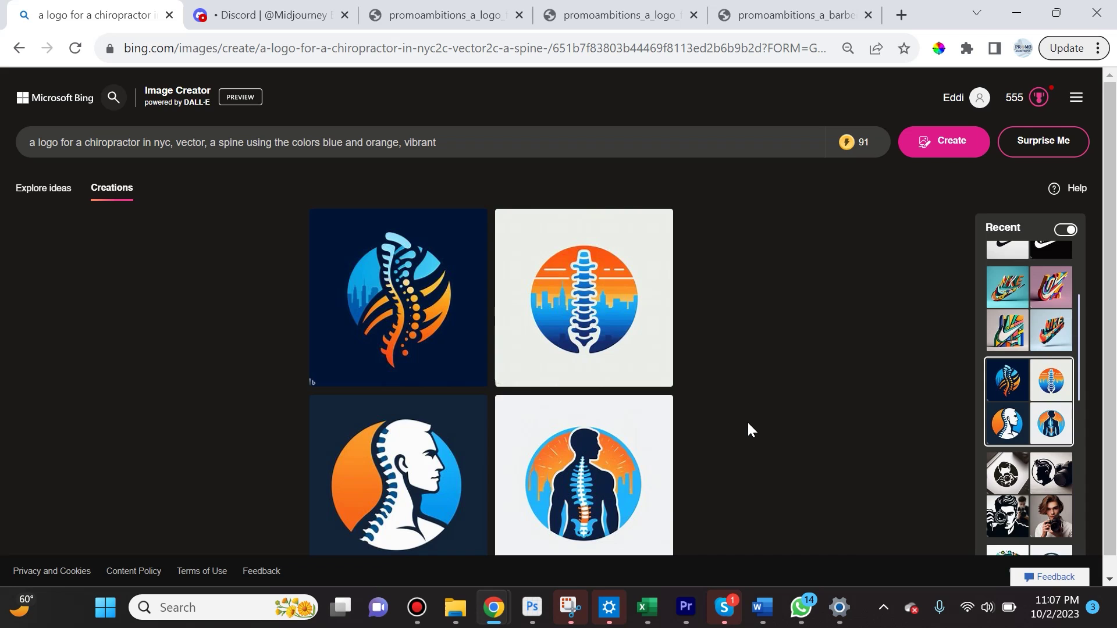
{"action": "left_click", "coordinate": [36, 138]}
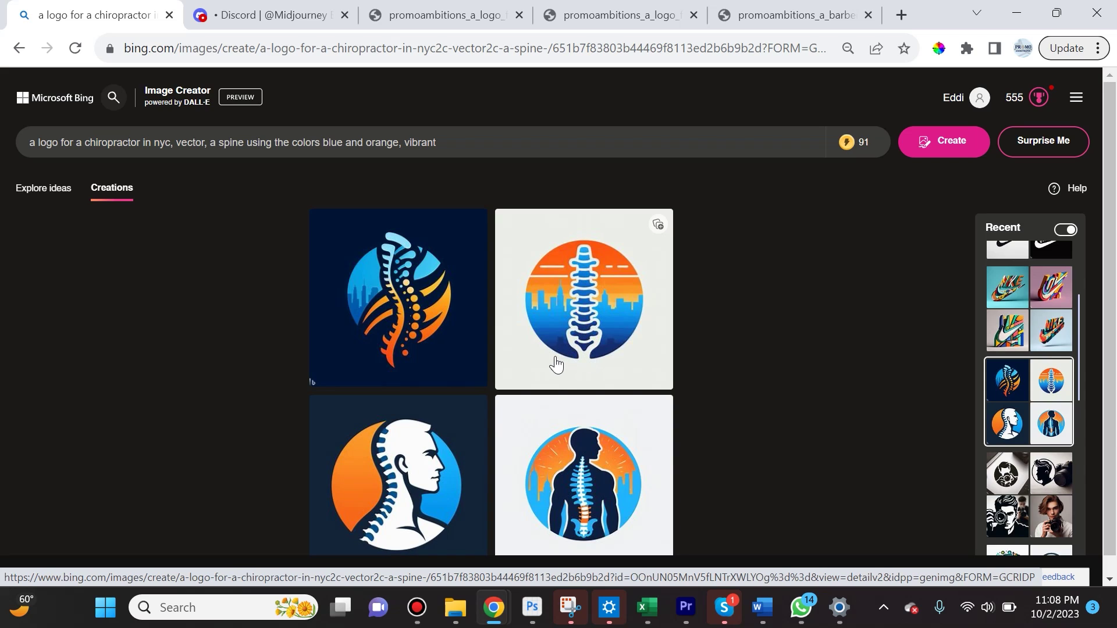
{"action": "left_click", "coordinate": [577, 304]}
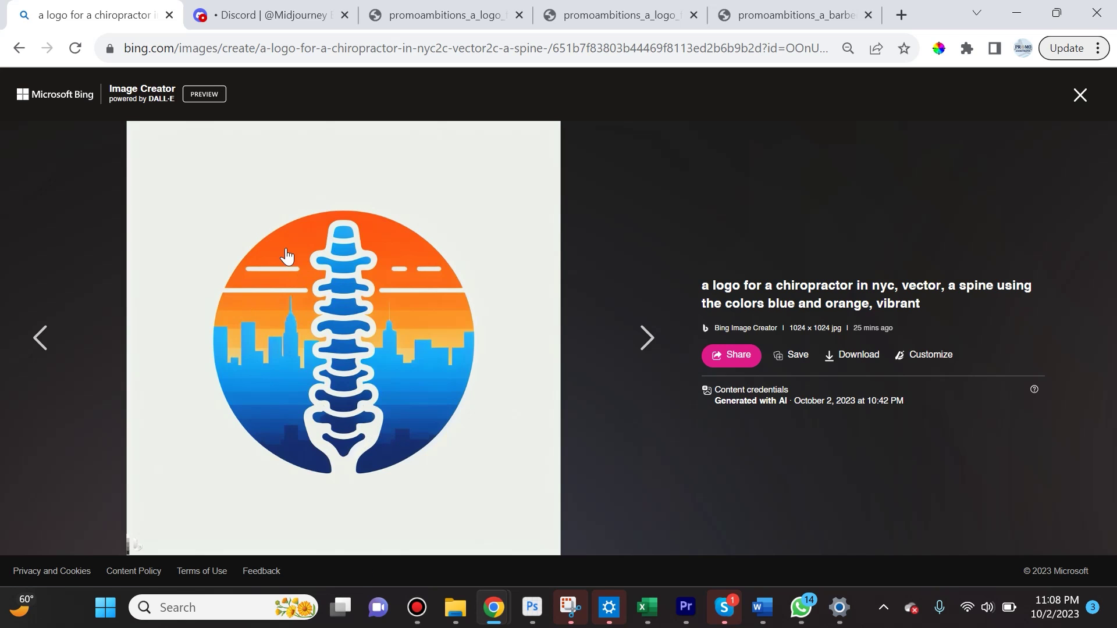
{"action": "left_click", "coordinate": [1081, 95]}
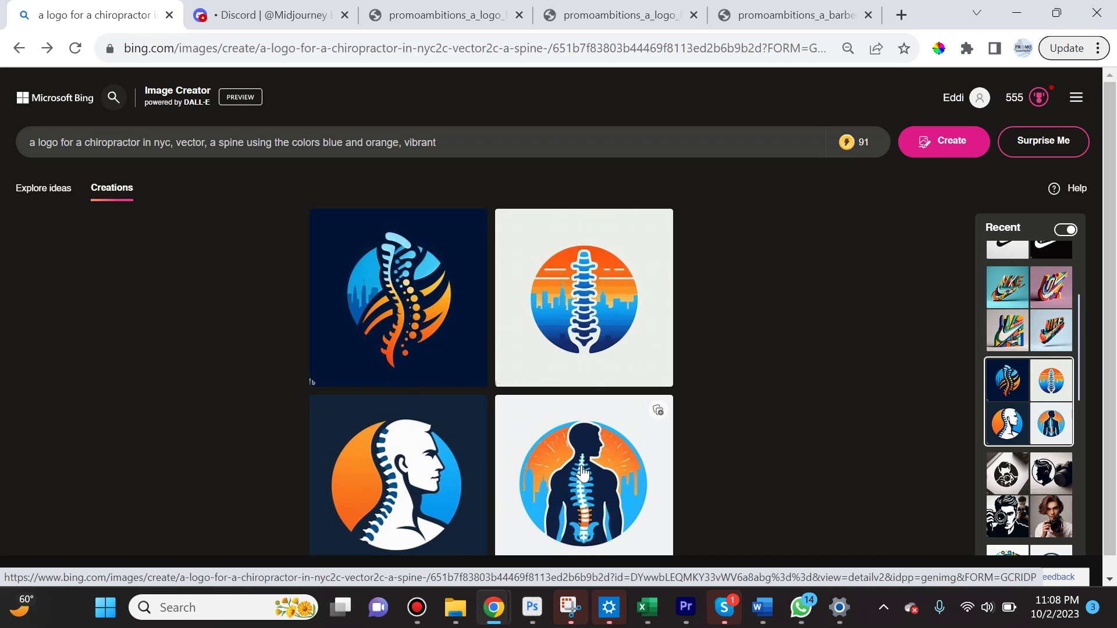
{"action": "key", "text": "ctrl+Tab"}
Step: Scroll through Midjourney's chiropractor spine logo grid
{"action": "scroll", "coordinate": [828, 357], "scroll_direction": "up", "scroll_amount": 5}
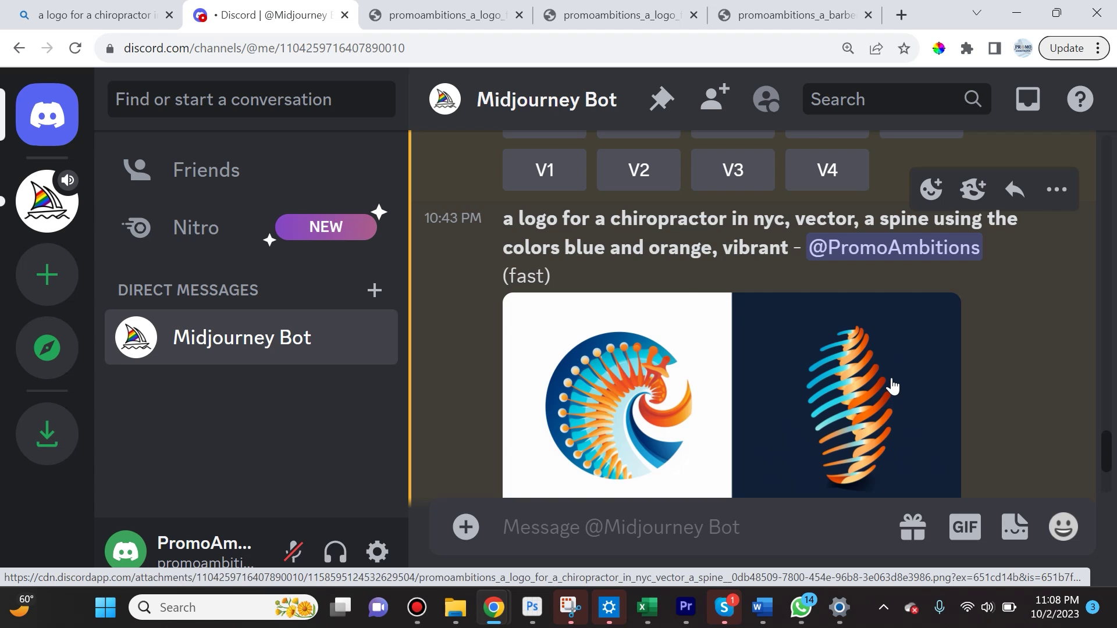
{"action": "scroll", "coordinate": [894, 376], "scroll_direction": "down", "scroll_amount": 2}
{"action": "scroll", "coordinate": [900, 389], "scroll_direction": "up", "scroll_amount": 2}
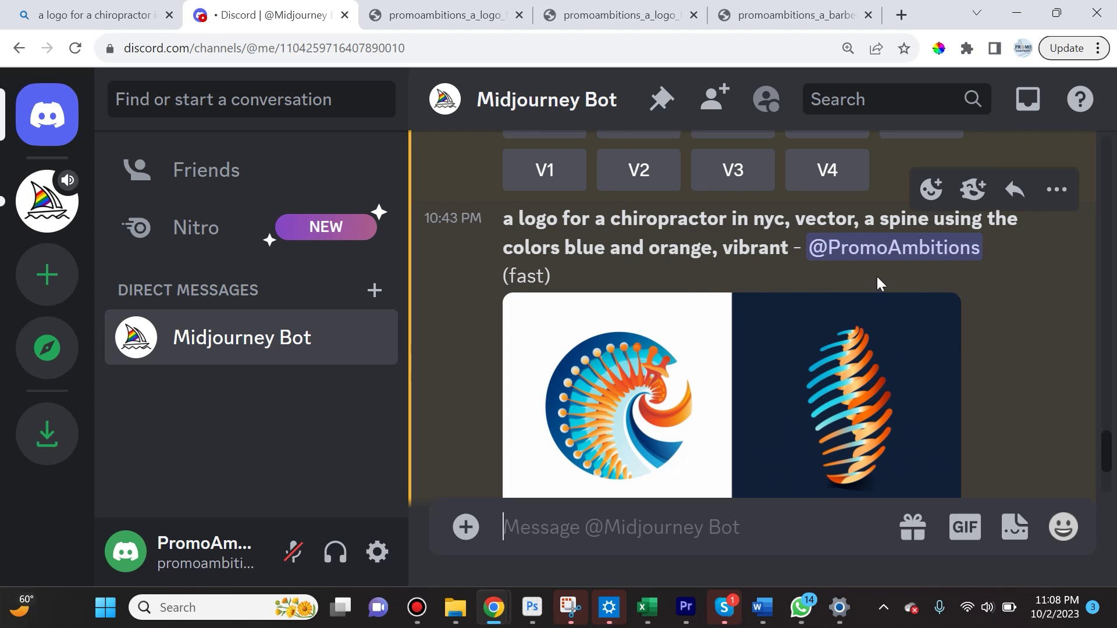
{"action": "scroll", "coordinate": [762, 317], "scroll_direction": "down", "scroll_amount": 2}
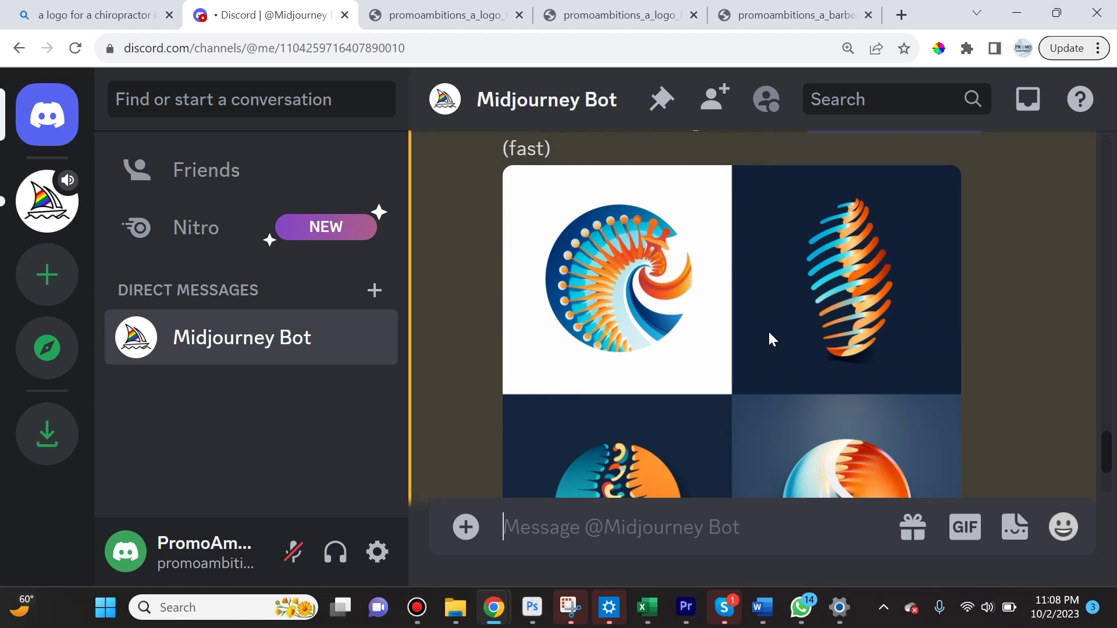
{"action": "scroll", "coordinate": [770, 337], "scroll_direction": "down", "scroll_amount": 2}
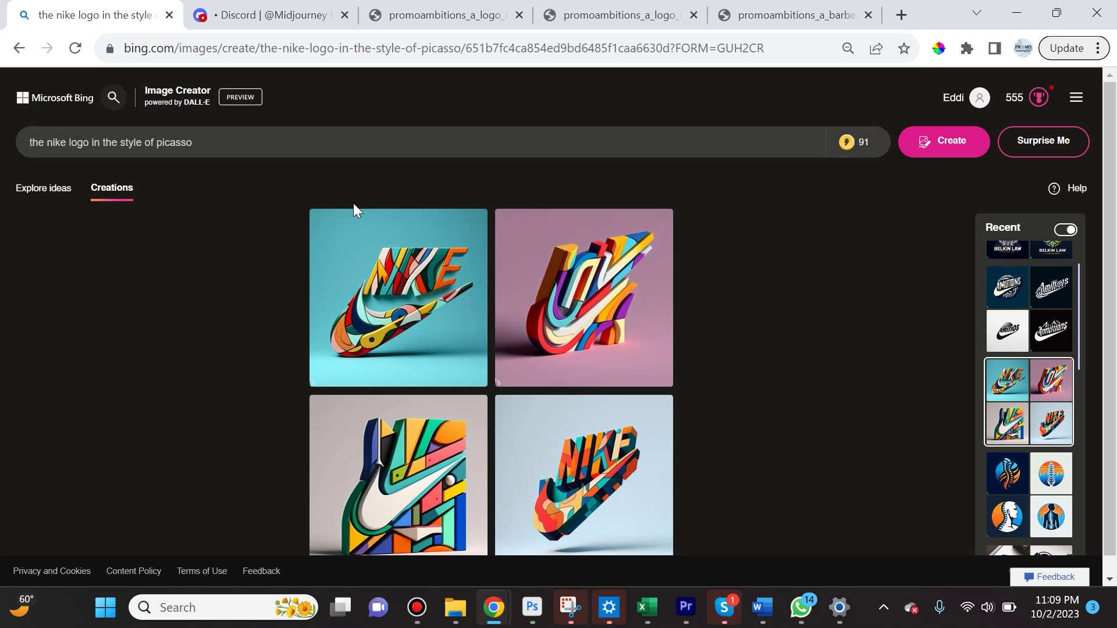
Step: View the four Picasso-style Nike logos full size, ending on the 3-D NIKE lettering on light blue
{"action": "left_click", "coordinate": [469, 308]}
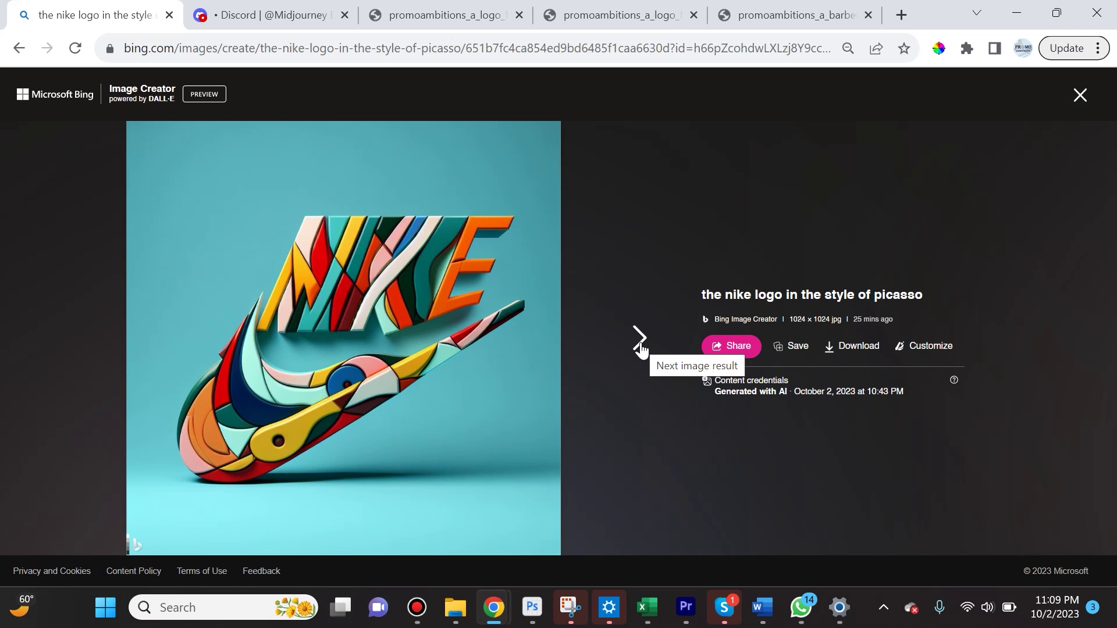
{"action": "left_click", "coordinate": [639, 338]}
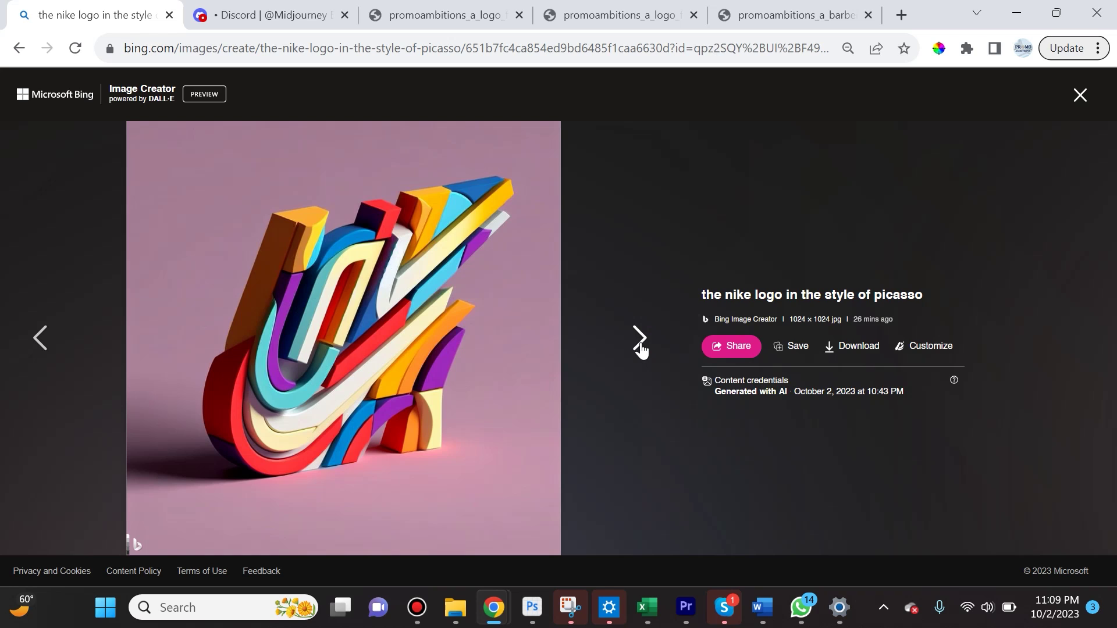
{"action": "left_click", "coordinate": [639, 338]}
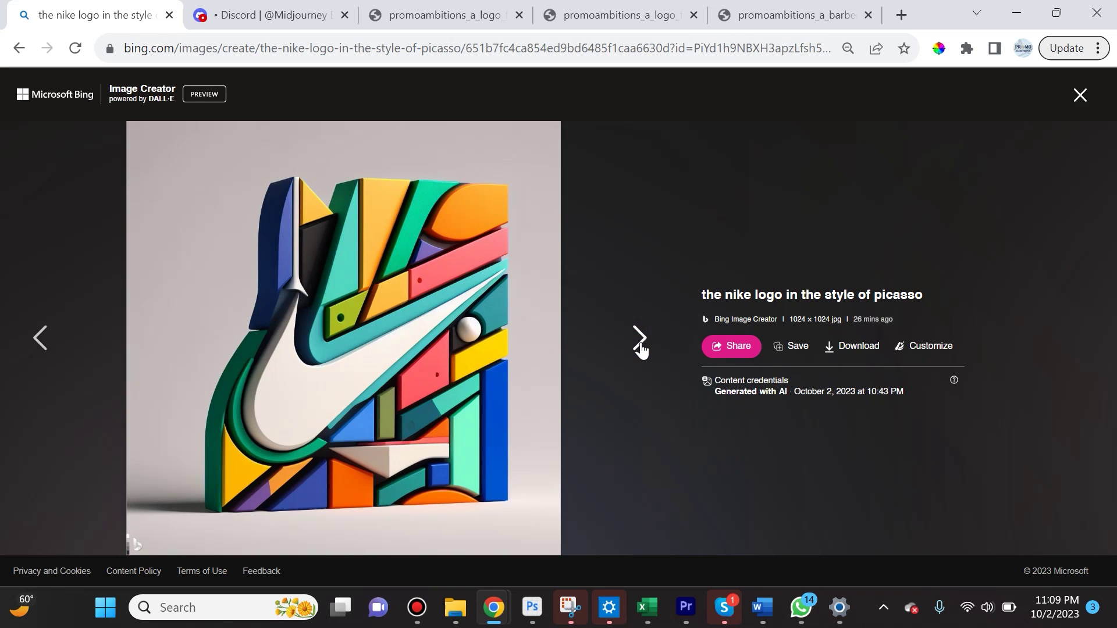
{"action": "left_click", "coordinate": [640, 345]}
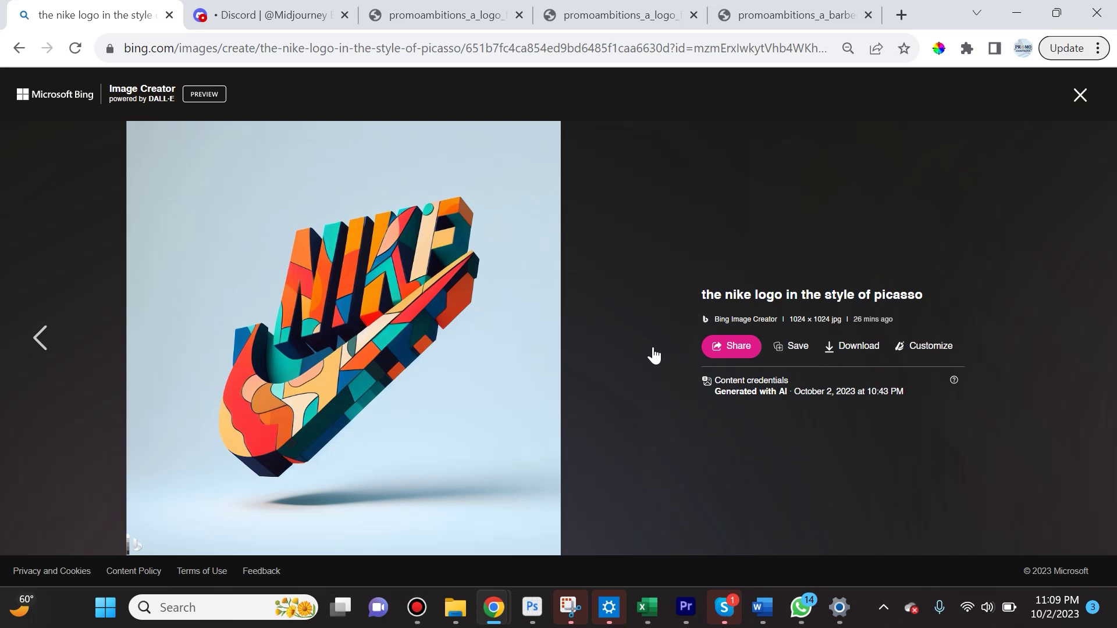
Step: In the Midjourney chat, open the Picasso-style Nike grid image in its own browser tab
{"action": "left_click", "coordinate": [248, 10]}
{"action": "scroll", "coordinate": [756, 396], "scroll_direction": "down", "scroll_amount": 10}
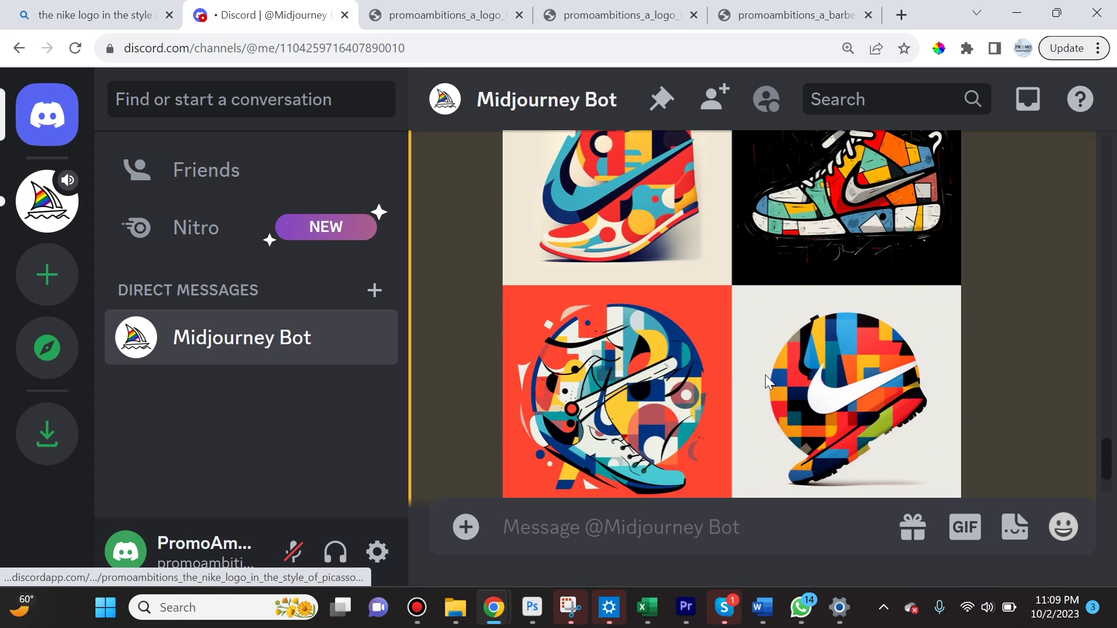
{"action": "left_click", "coordinate": [628, 232]}
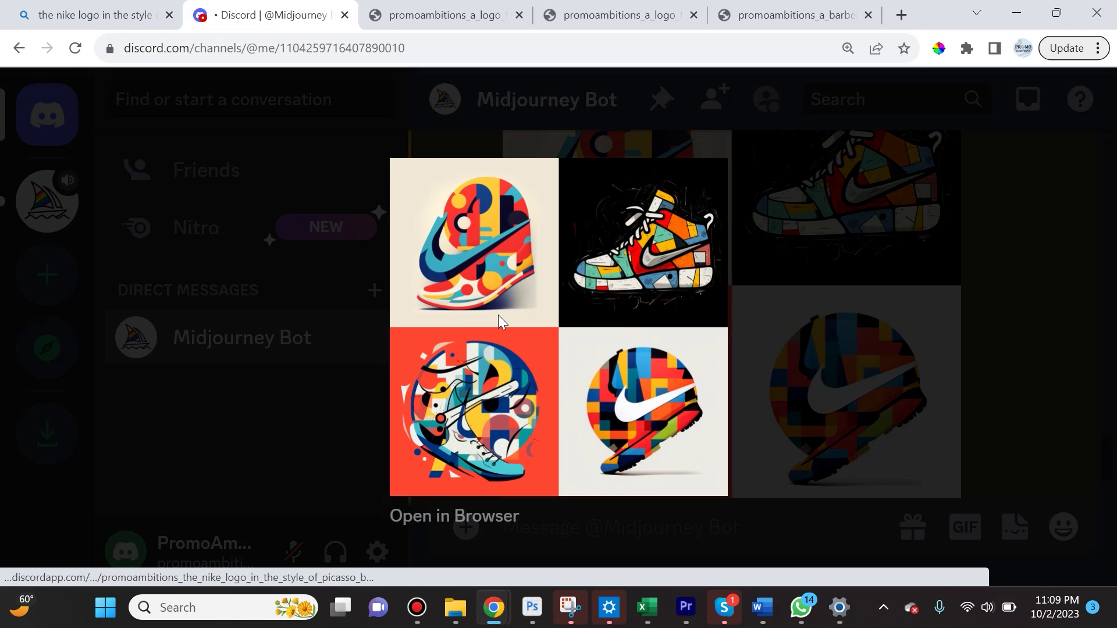
{"action": "left_click", "coordinate": [498, 517]}
Step: Zoom the Midjourney Nike grid to full size and scroll through its four logos
{"action": "left_click", "coordinate": [558, 347]}
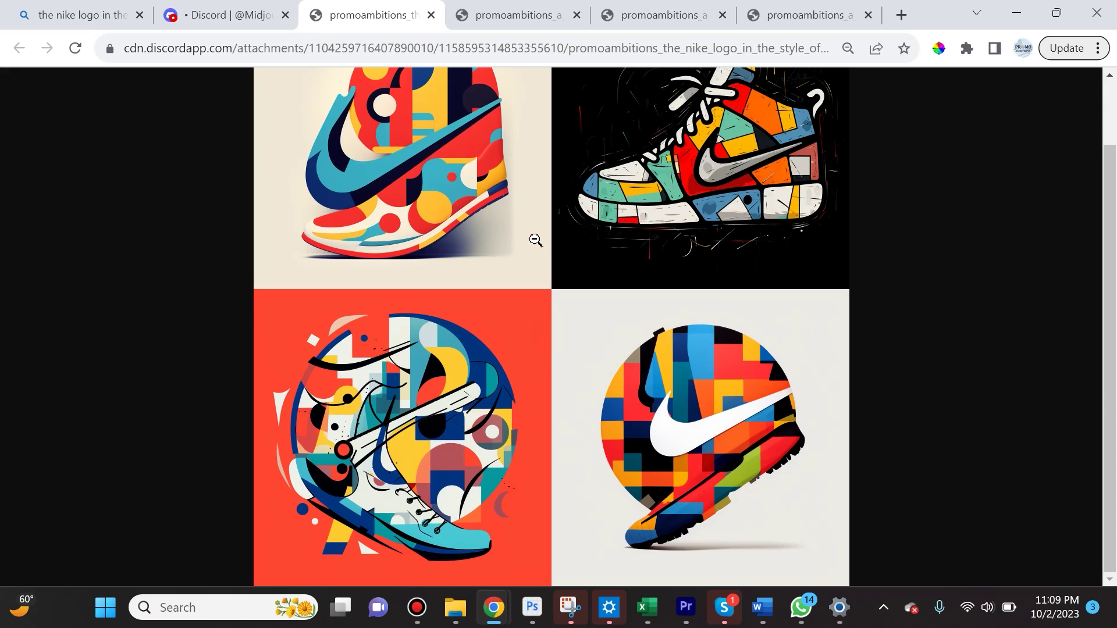
{"action": "scroll", "coordinate": [536, 239], "scroll_direction": "up", "scroll_amount": 2}
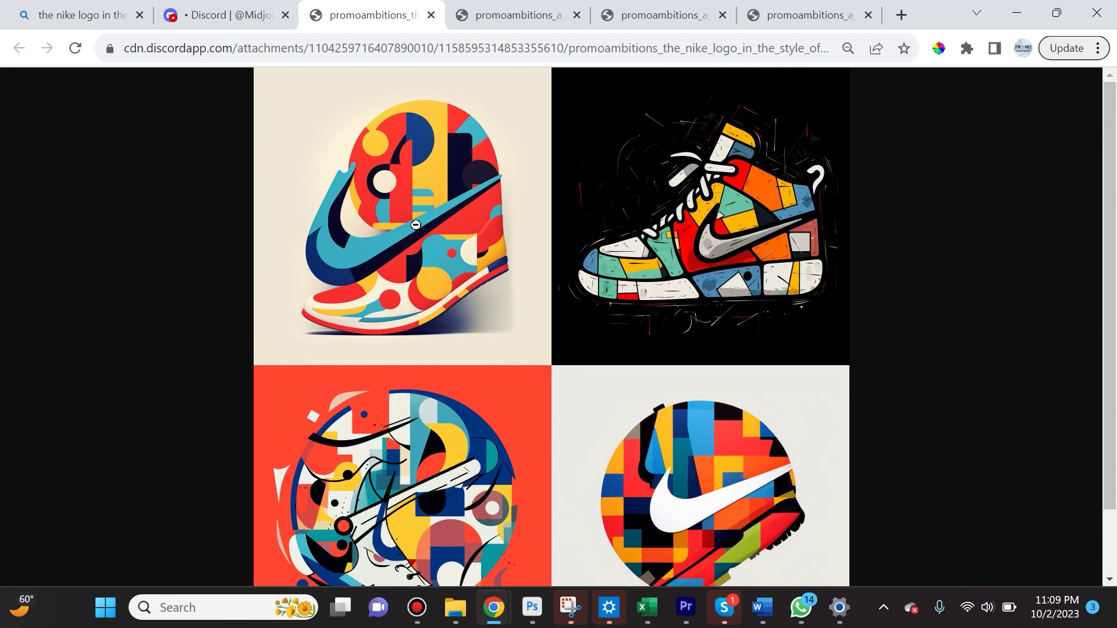
{"action": "scroll", "coordinate": [777, 266], "scroll_direction": "down", "scroll_amount": 1}
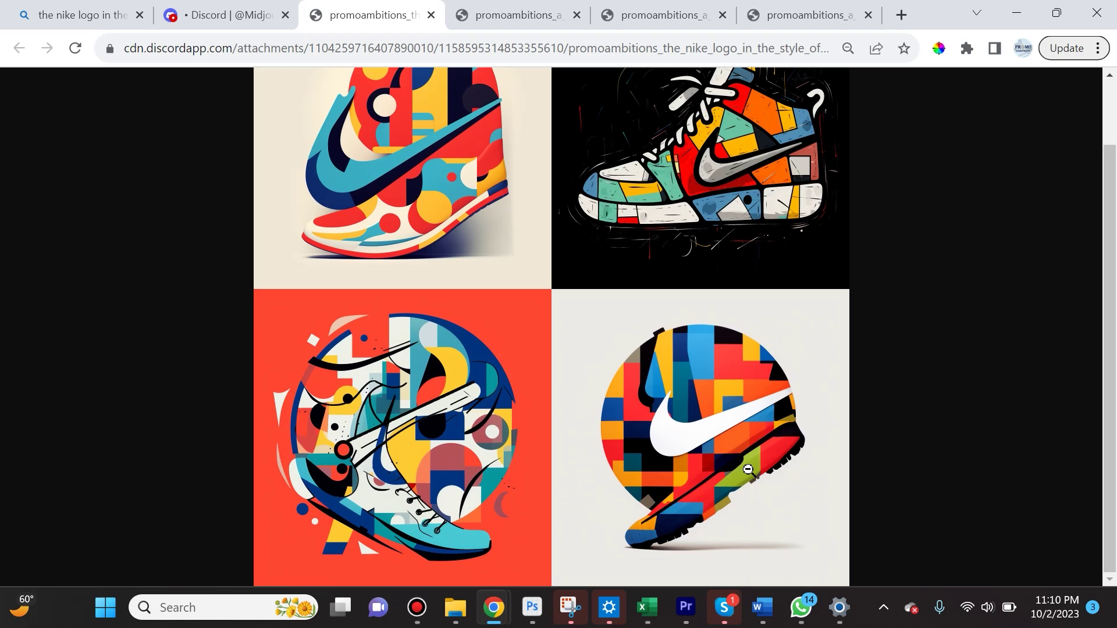
{"action": "scroll", "coordinate": [749, 469], "scroll_direction": "up", "scroll_amount": 1}
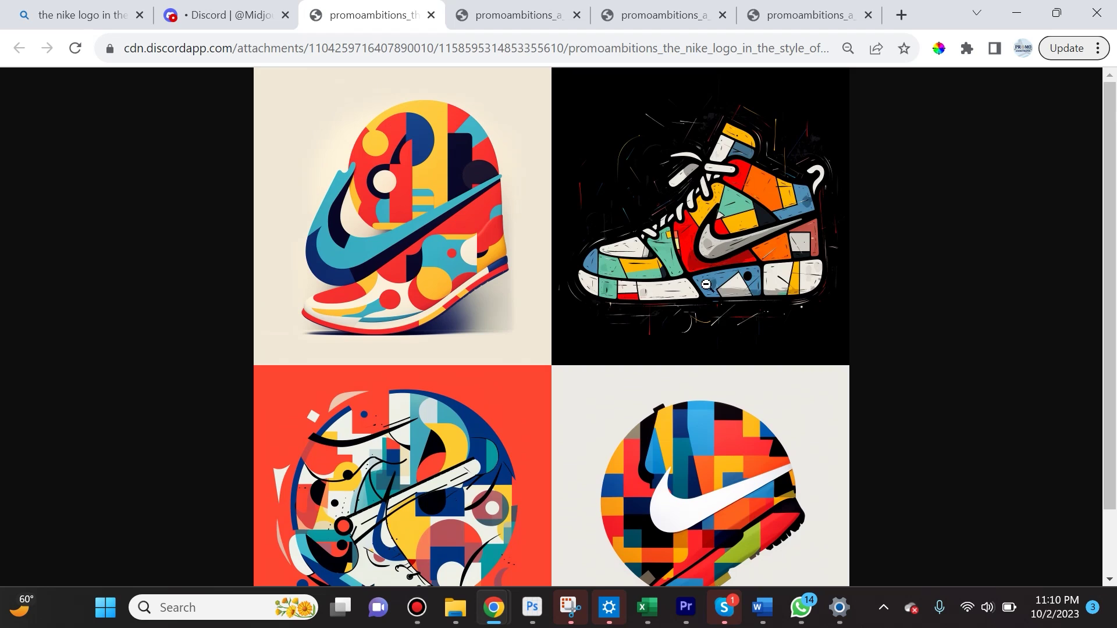
{"action": "scroll", "coordinate": [695, 347], "scroll_direction": "down", "scroll_amount": 1}
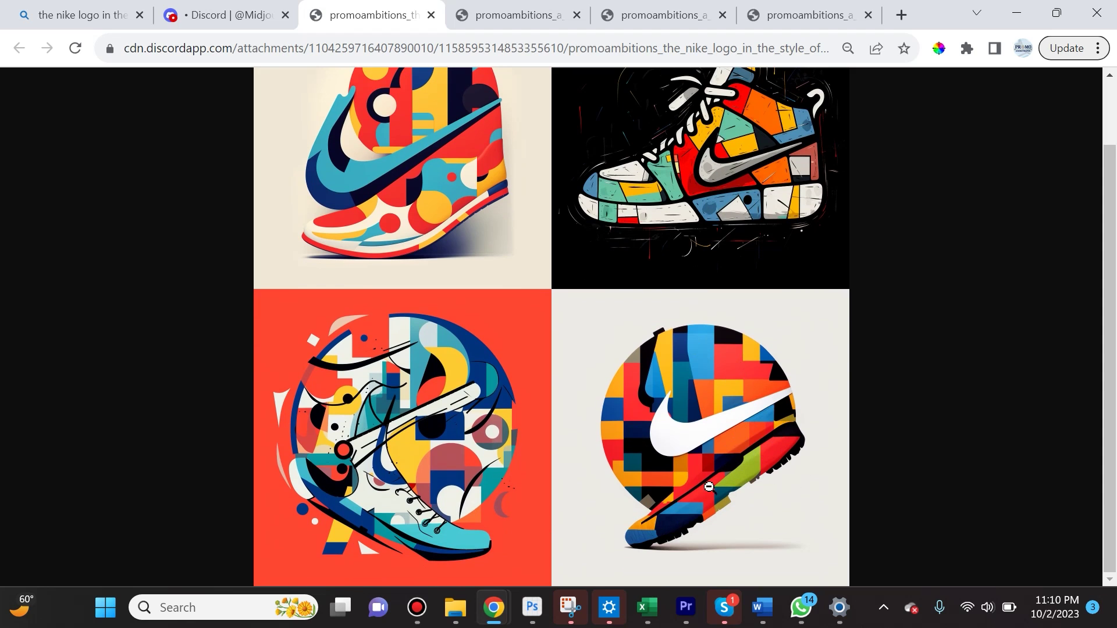
{"action": "scroll", "coordinate": [766, 461], "scroll_direction": "up", "scroll_amount": 1}
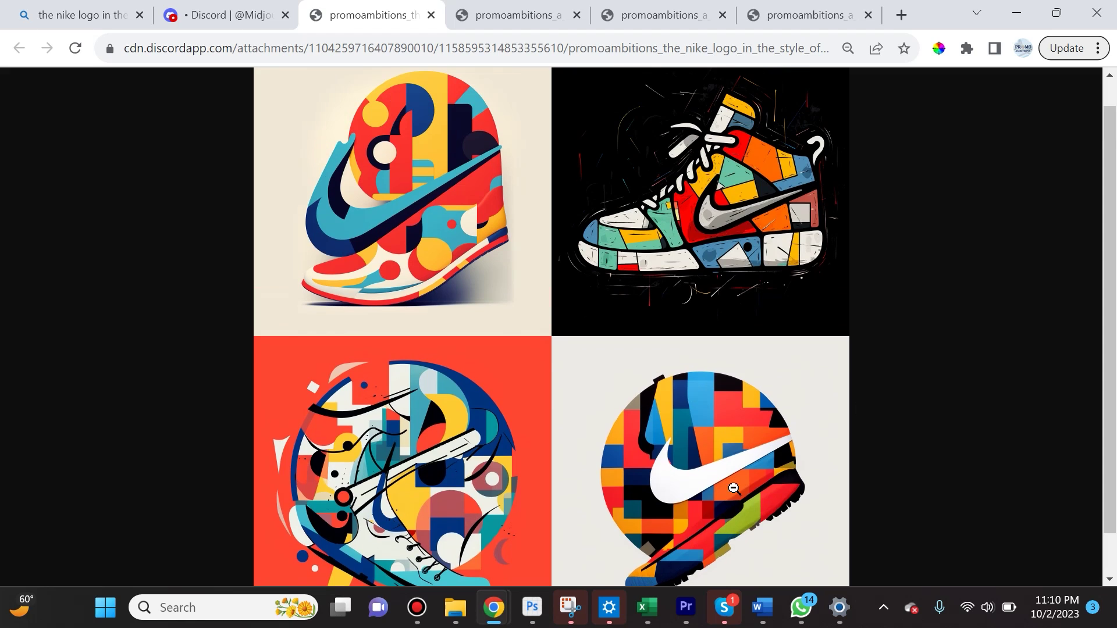
{"action": "scroll", "coordinate": [740, 410], "scroll_direction": "down", "scroll_amount": 1}
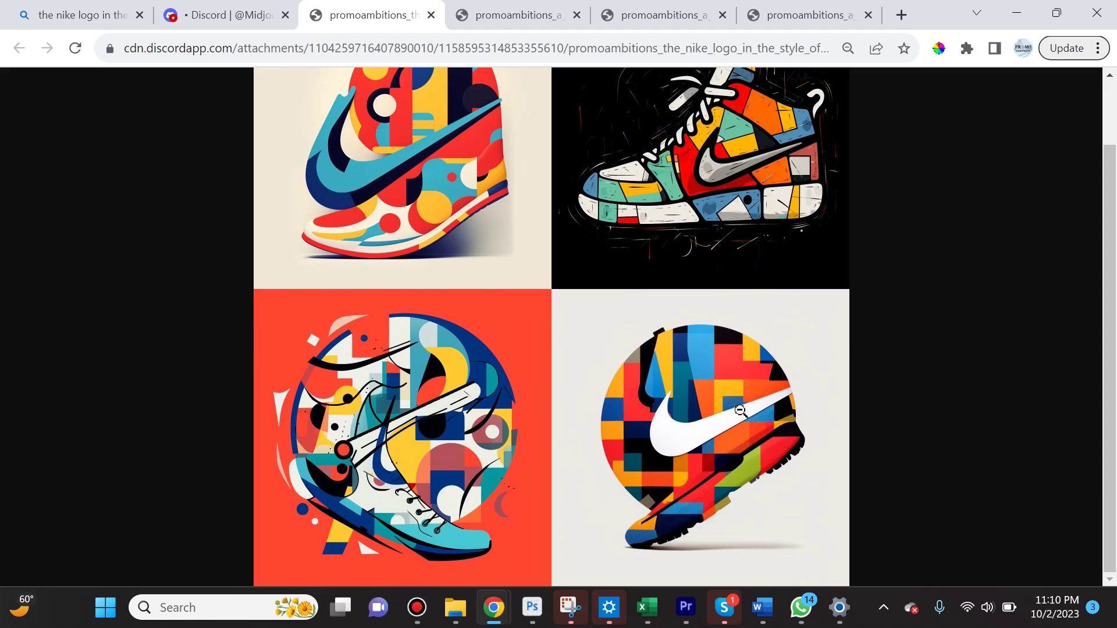
{"action": "scroll", "coordinate": [790, 457], "scroll_direction": "up", "scroll_amount": 1}
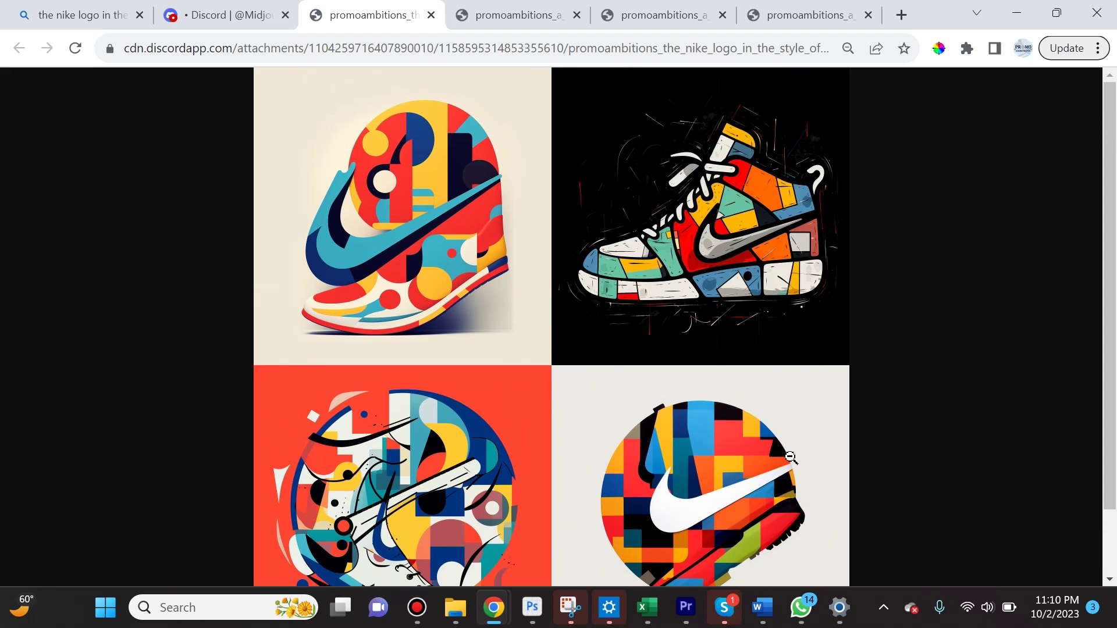
Step: Return to Bing's Nike logo and close it back to the four-logo creations grid
{"action": "left_click", "coordinate": [239, 15]}
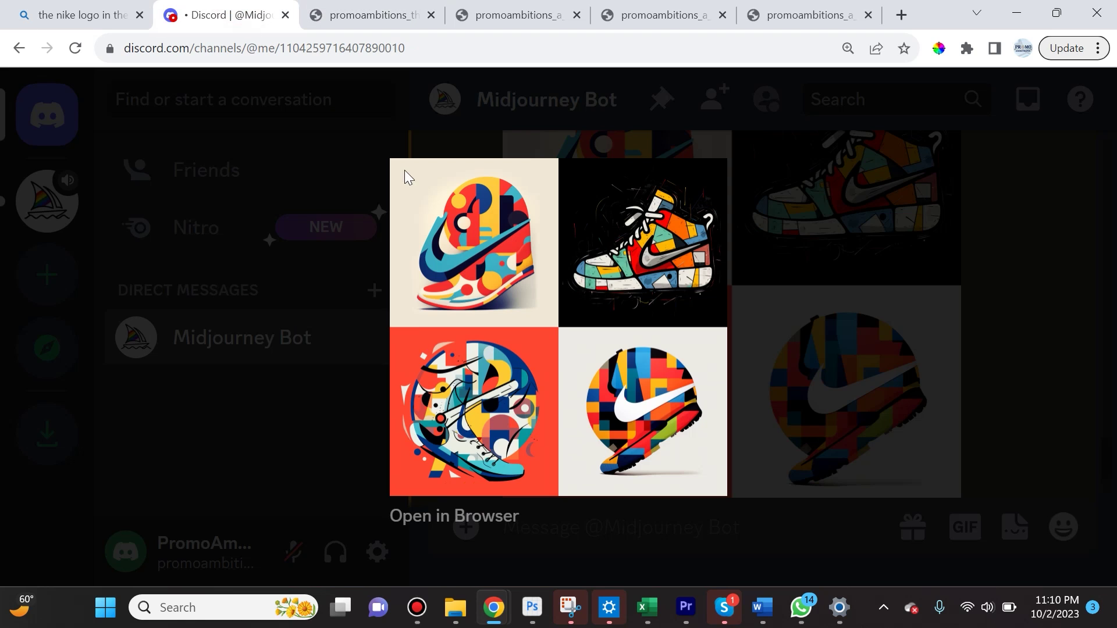
{"action": "left_click", "coordinate": [29, 10]}
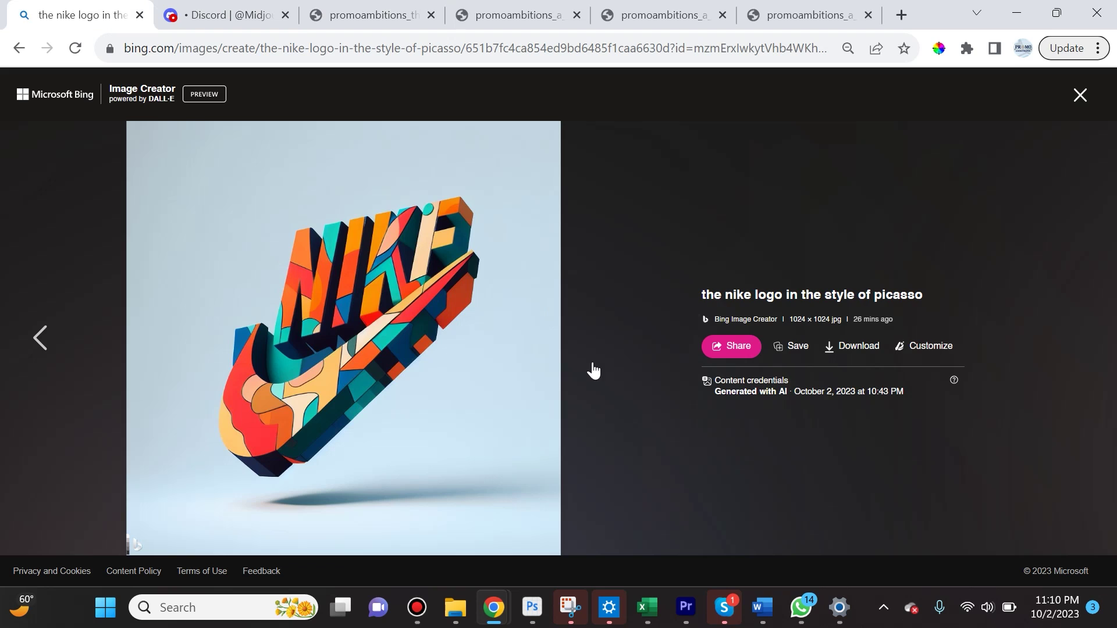
{"action": "left_click", "coordinate": [1082, 98]}
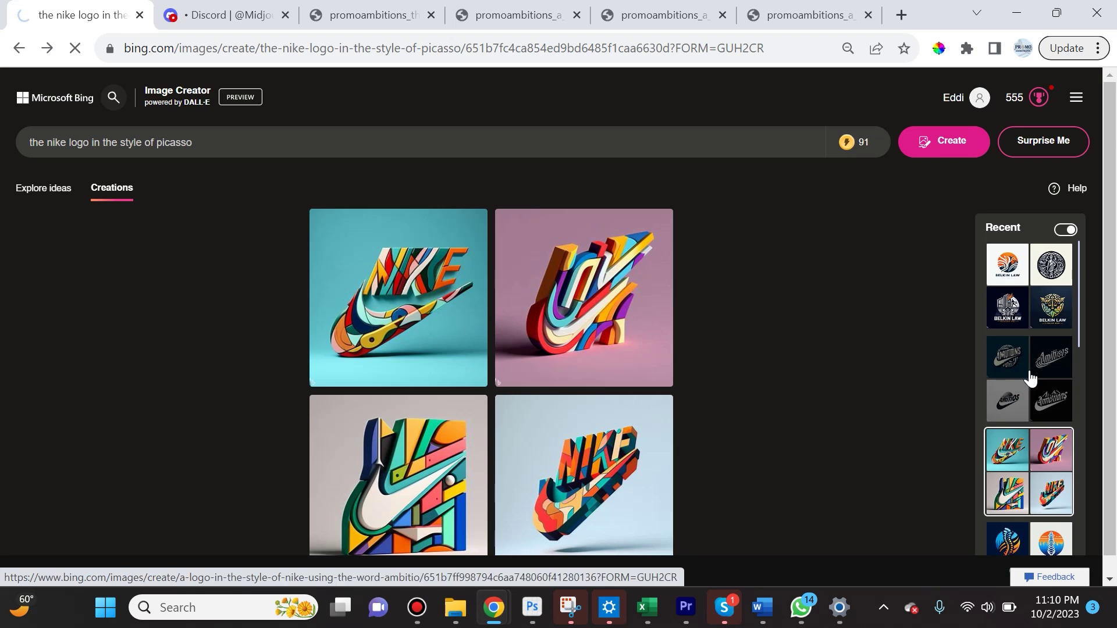
Step: Load the Nike-style Ambitions creations from Recent and enlarge the white-swoosh-on-black design
{"action": "left_click", "coordinate": [1030, 378]}
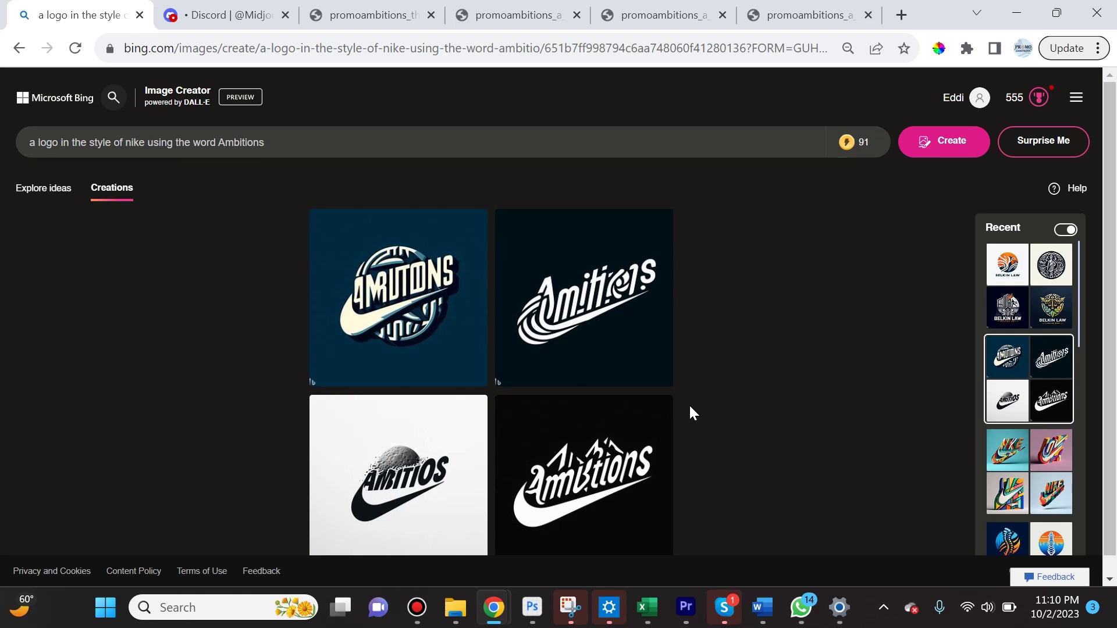
{"action": "left_click", "coordinate": [593, 478]}
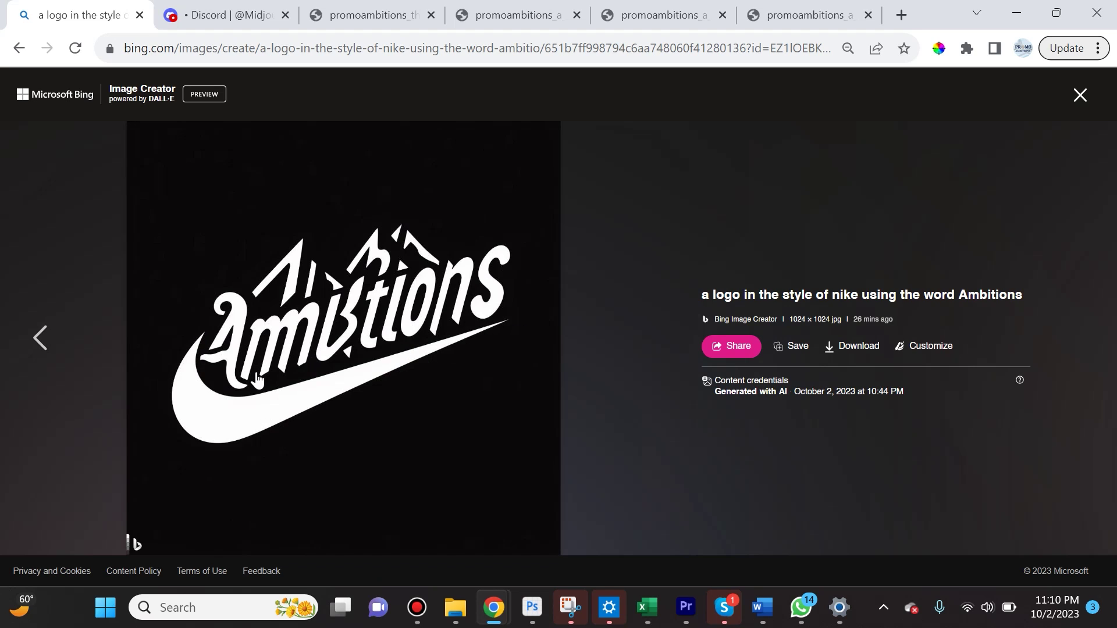
Step: Open Midjourney's Nike-style Ambitions shoe grid full size in a new browser tab
{"action": "left_click", "coordinate": [222, 20]}
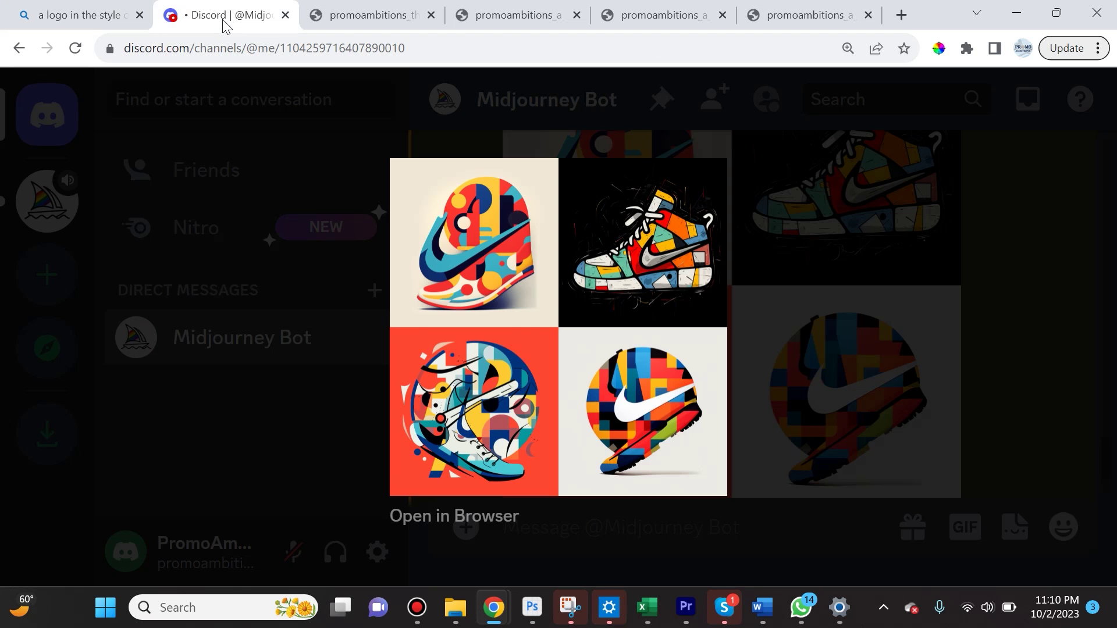
{"action": "left_click", "coordinate": [982, 292]}
{"action": "scroll", "coordinate": [873, 325], "scroll_direction": "down", "scroll_amount": 5}
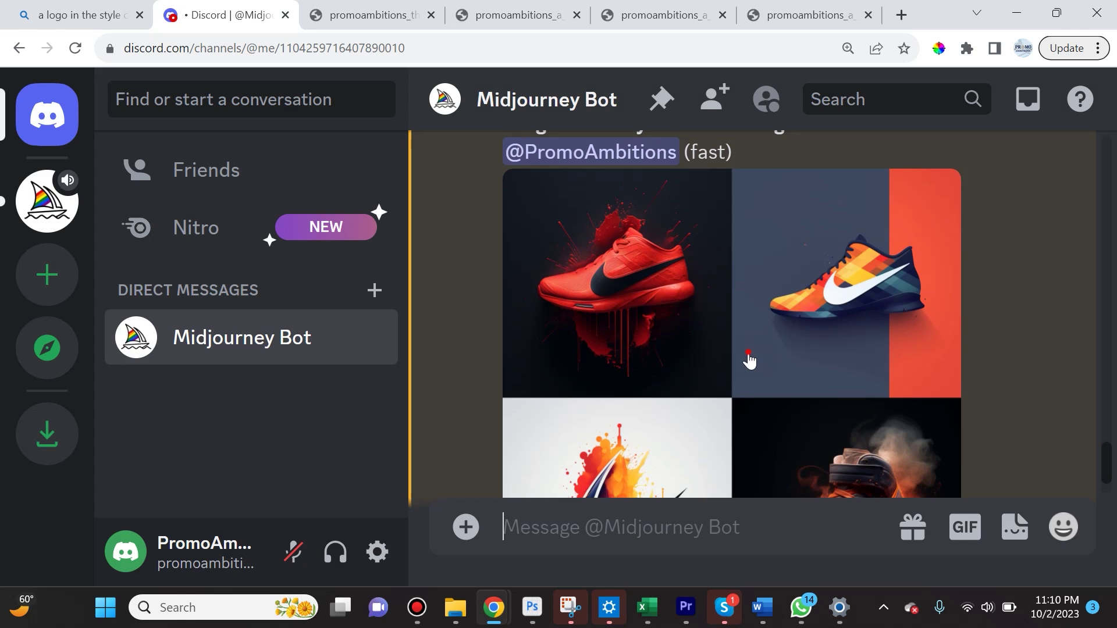
{"action": "left_click", "coordinate": [748, 361]}
{"action": "left_click", "coordinate": [499, 516]}
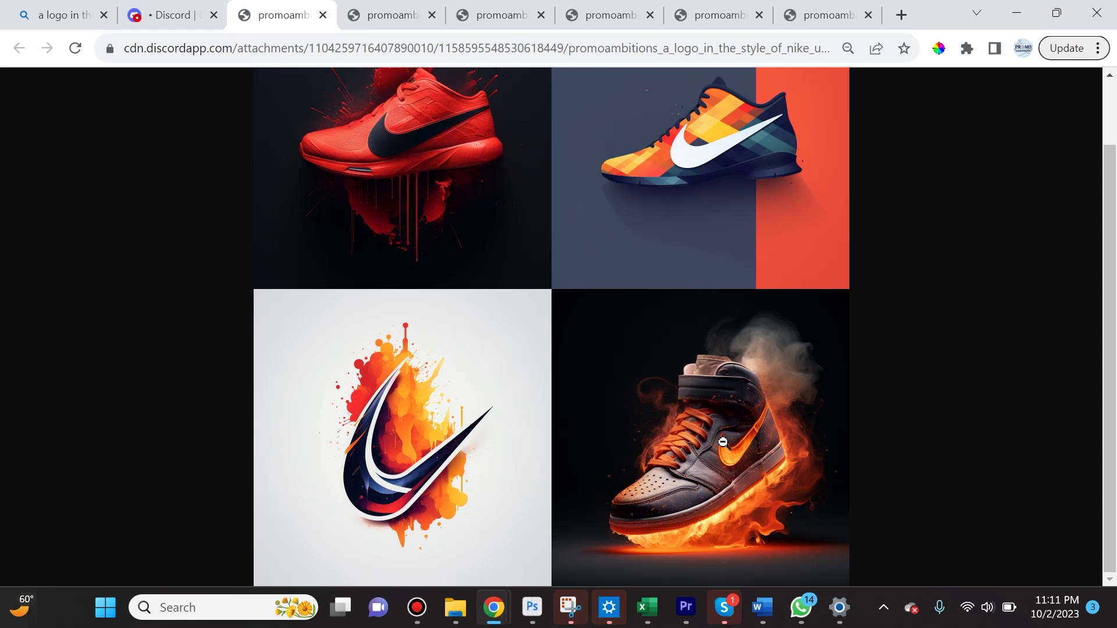
Step: Inspect the sneaker-and-swoosh grid, then return to Bing's white Ambitions logo
{"action": "scroll", "coordinate": [756, 433], "scroll_direction": "up", "scroll_amount": 1}
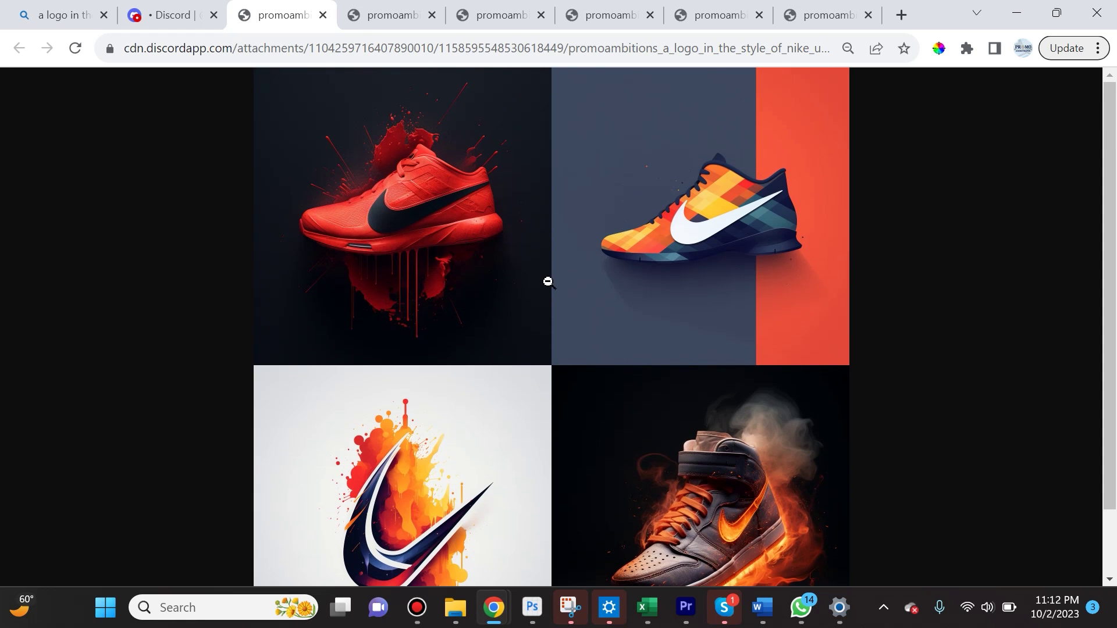
{"action": "left_click", "coordinate": [149, 7]}
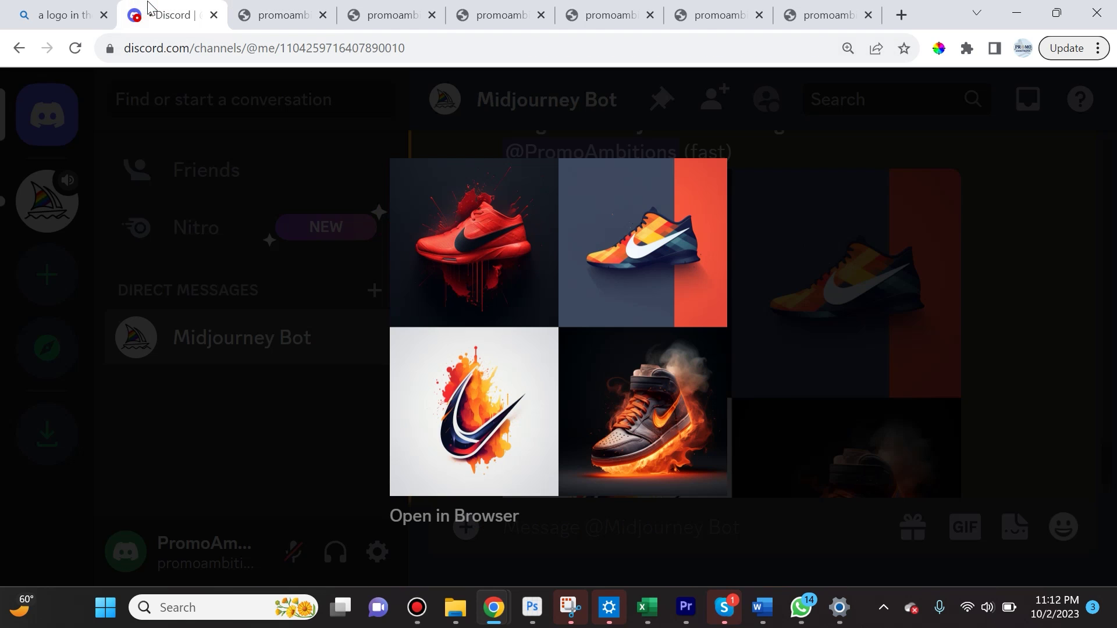
{"action": "left_click", "coordinate": [60, 14]}
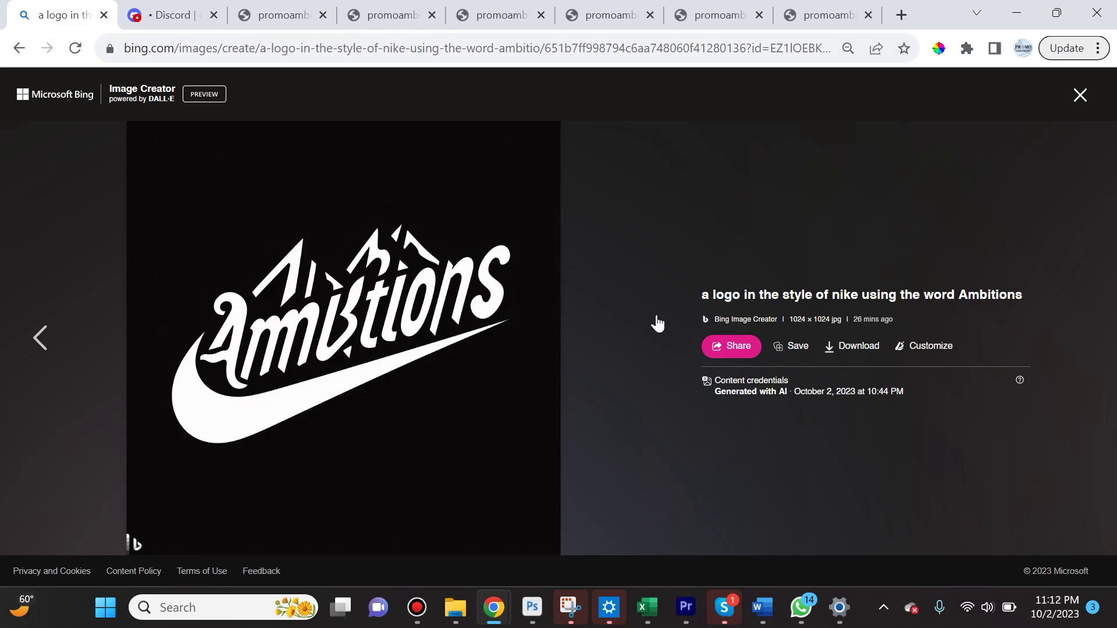
Step: Close the Ambitions viewer and load the Belkin Law logo set from Recent
{"action": "left_click", "coordinate": [1081, 96]}
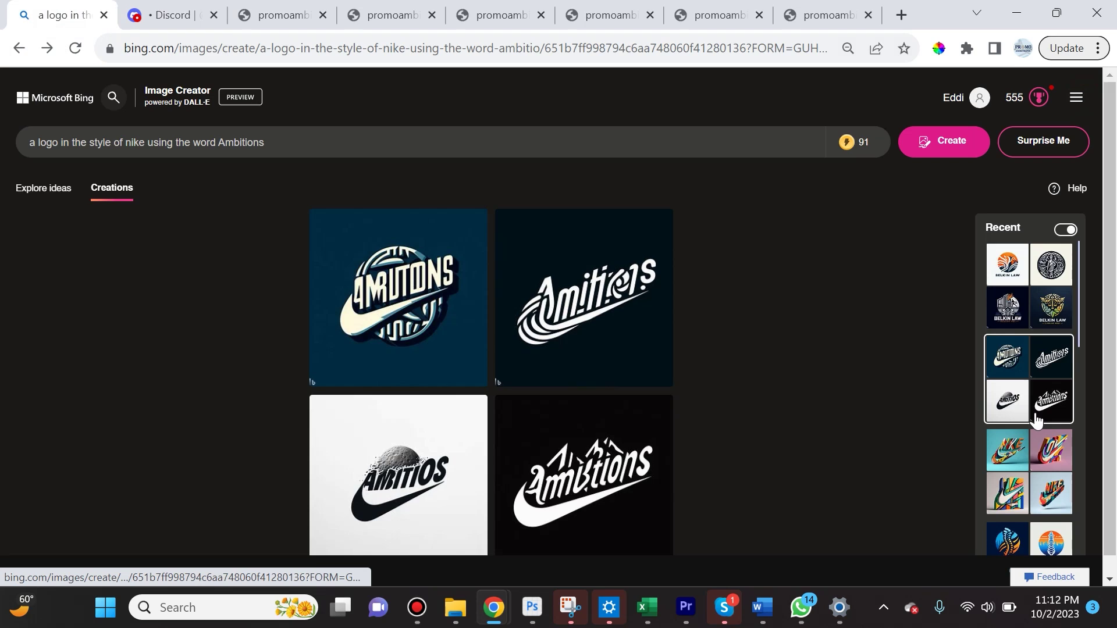
{"action": "left_click", "coordinate": [1043, 308]}
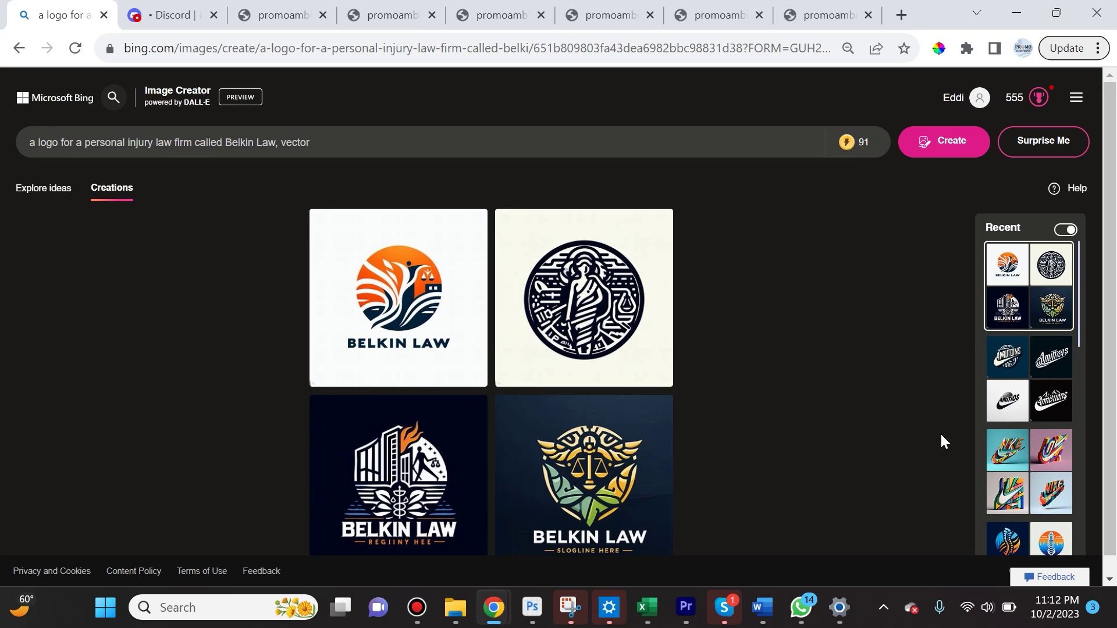
{"action": "left_click", "coordinate": [58, 150]}
Step: Browse the four Belkin Law logos full size up to the gold scales emblem, then switch to Discord
{"action": "left_click", "coordinate": [419, 360]}
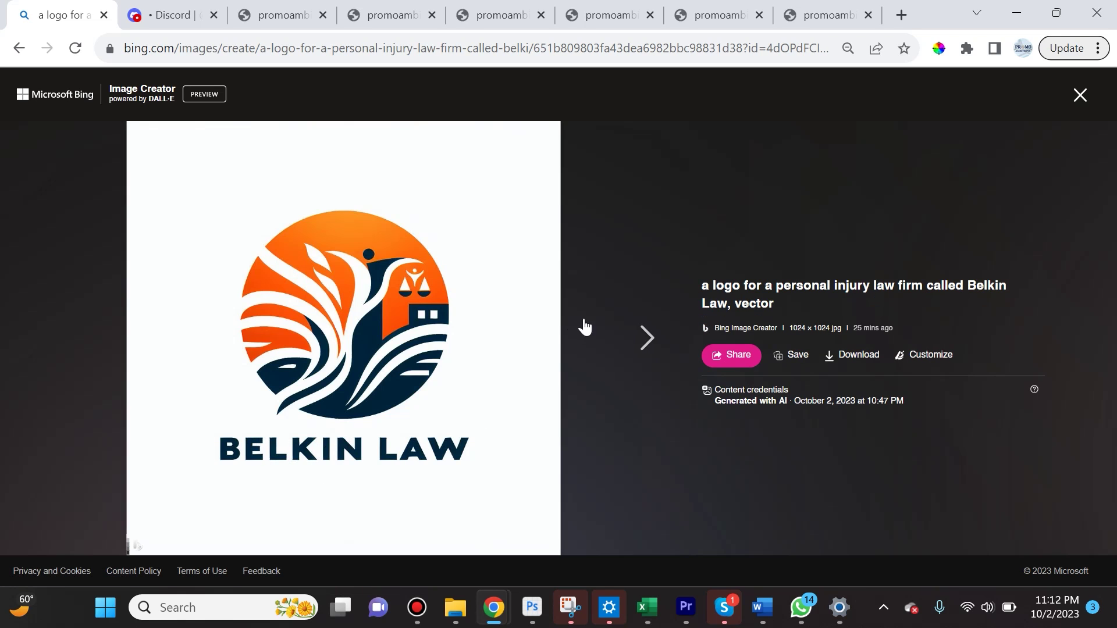
{"action": "left_click", "coordinate": [639, 340]}
{"action": "left_click", "coordinate": [638, 338]}
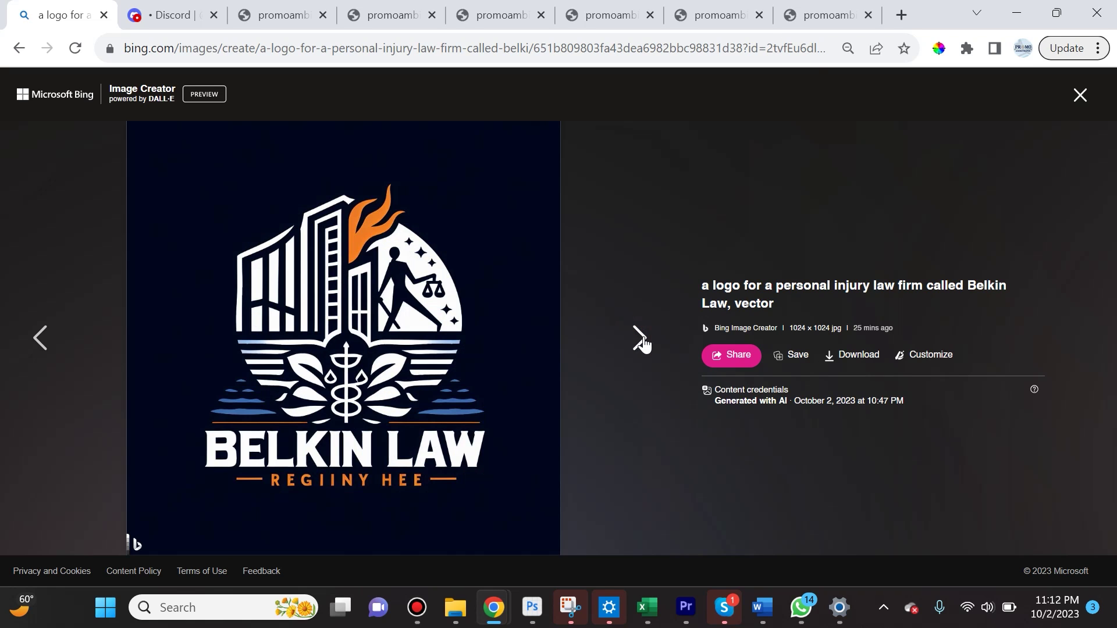
{"action": "left_click", "coordinate": [639, 340]}
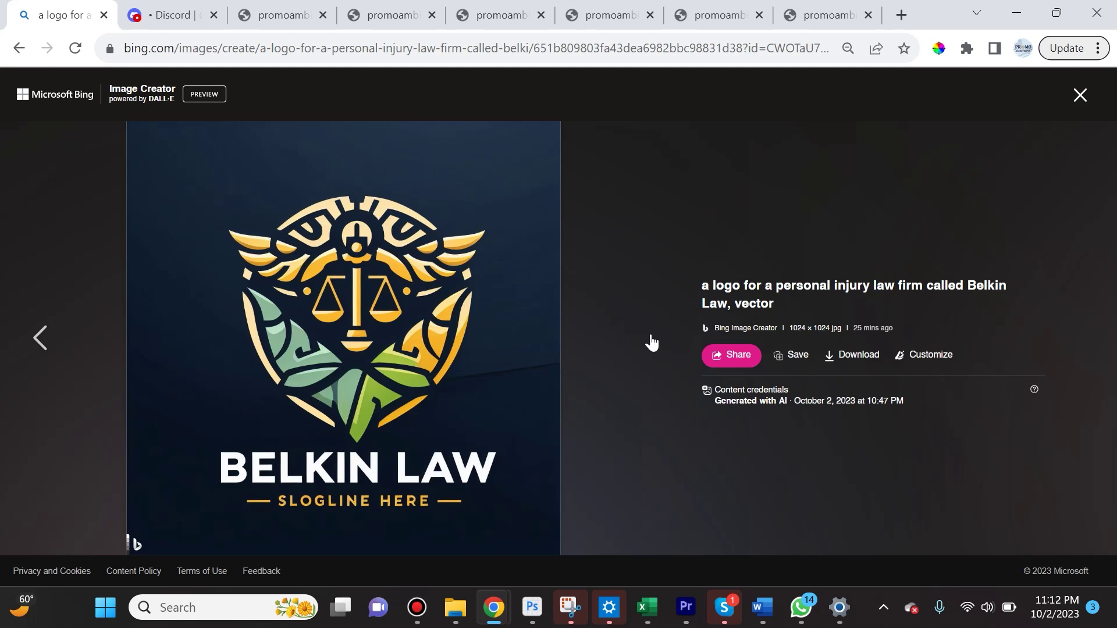
{"action": "key", "text": "ctrl+Tab"}
{"action": "key", "text": "Escape"}
Step: Open Midjourney's Belkin Law logo grid in a new tab and zoom it to full size
{"action": "scroll", "coordinate": [756, 348], "scroll_direction": "down", "scroll_amount": 10}
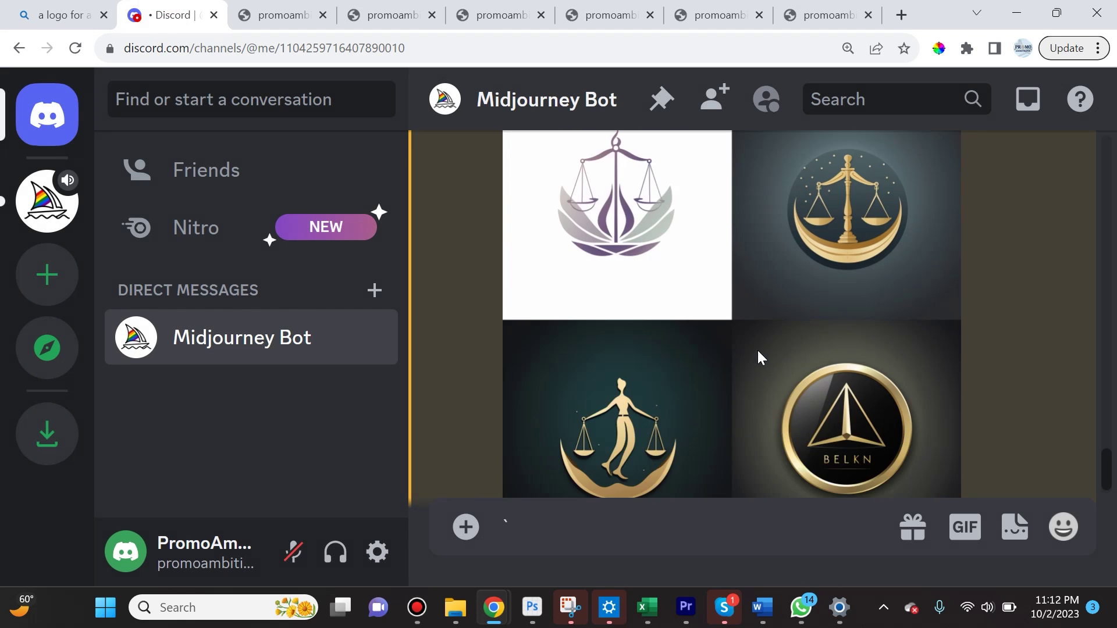
{"action": "scroll", "coordinate": [757, 358], "scroll_direction": "up", "scroll_amount": 3}
{"action": "left_click", "coordinate": [736, 355]}
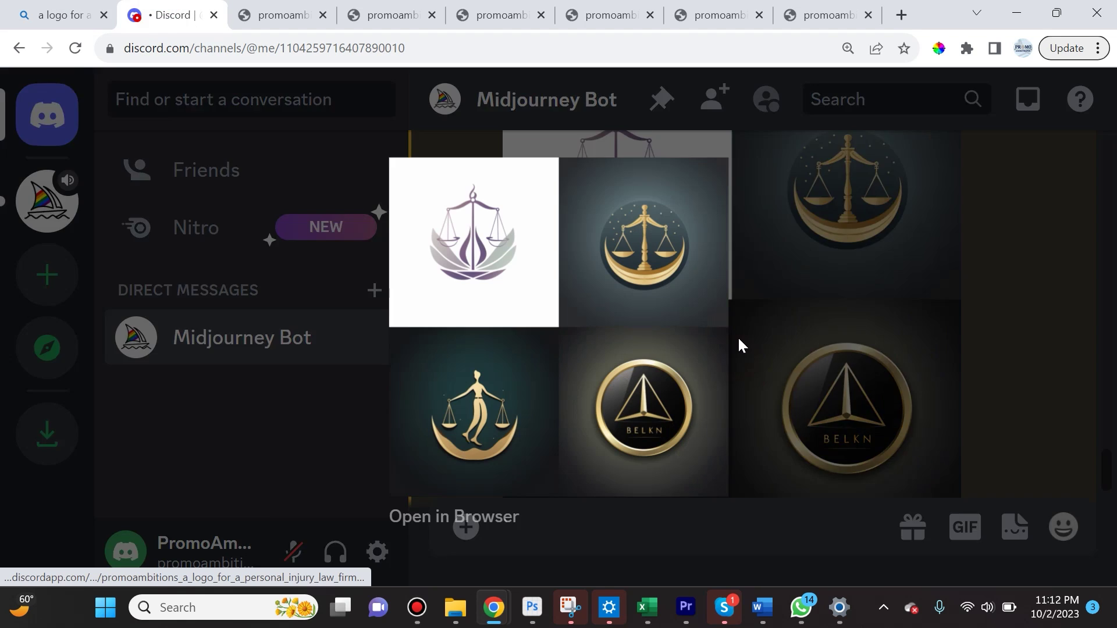
{"action": "left_click", "coordinate": [505, 524]}
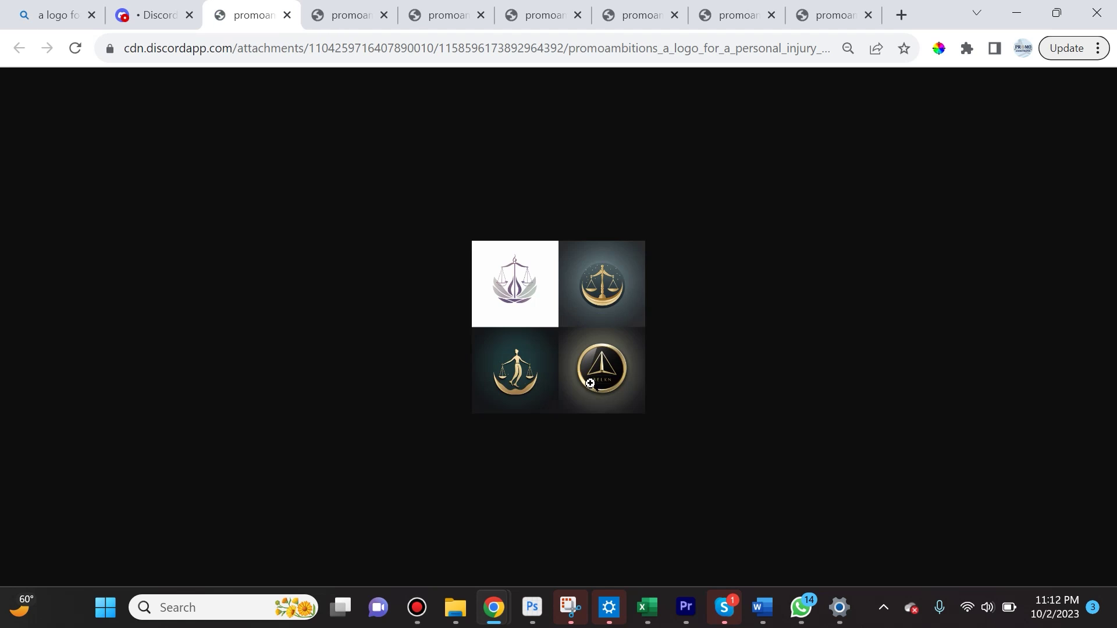
{"action": "left_click", "coordinate": [614, 372]}
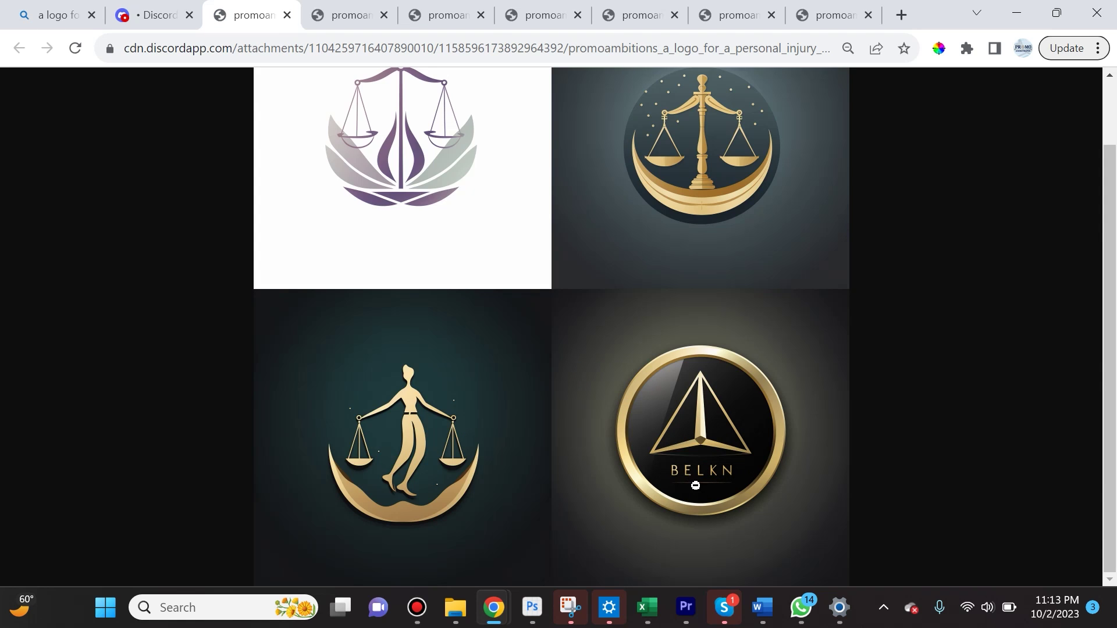
Step: Scroll over the law-logo grid, then return to Bing's gold-scales BELKIN LAW emblem
{"action": "scroll", "coordinate": [438, 218], "scroll_direction": "up", "scroll_amount": 1}
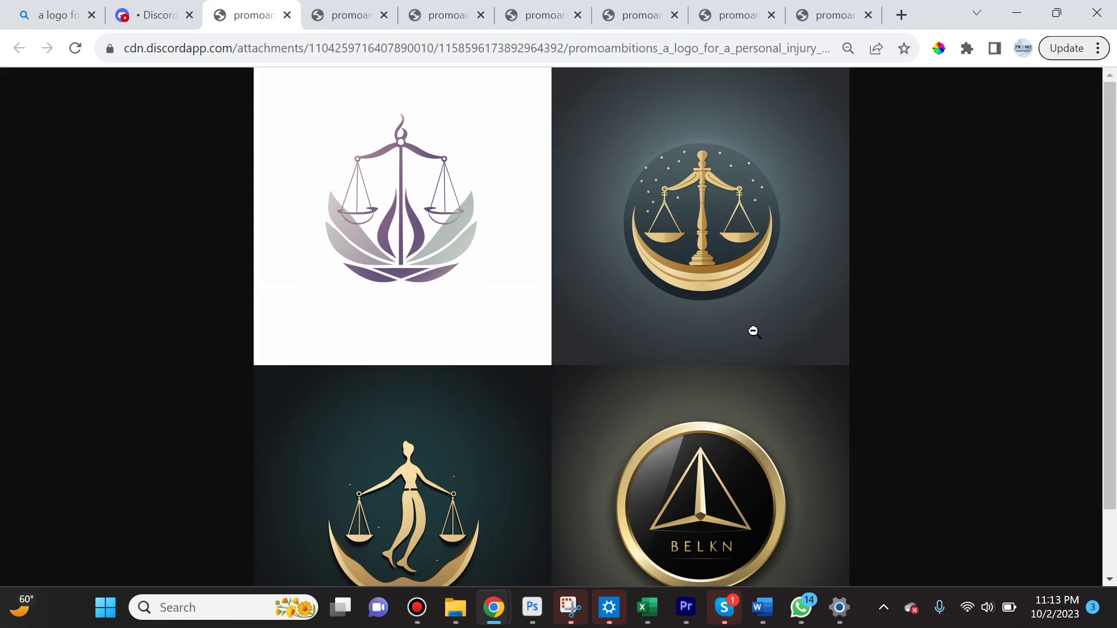
{"action": "scroll", "coordinate": [401, 335], "scroll_direction": "down", "scroll_amount": 1}
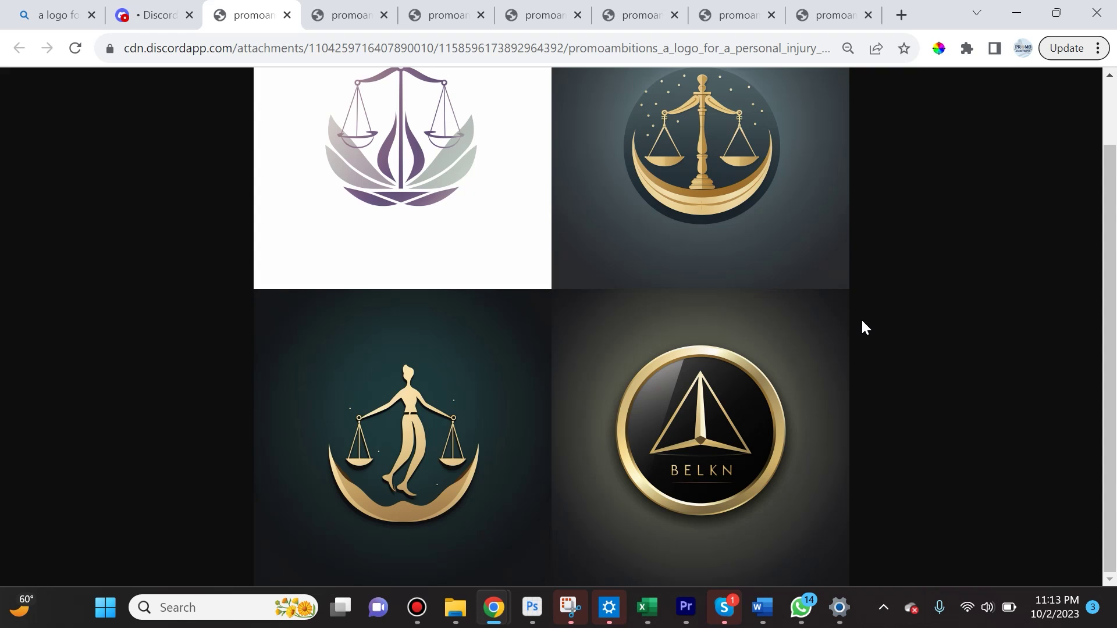
{"action": "left_click", "coordinate": [156, 14]}
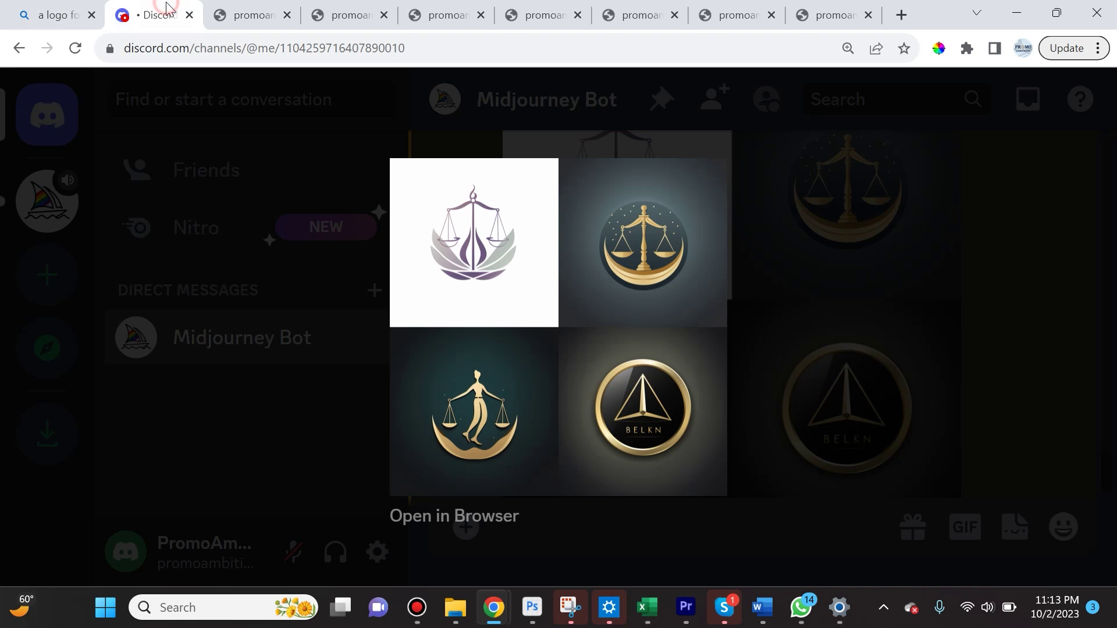
{"action": "left_click", "coordinate": [57, 15]}
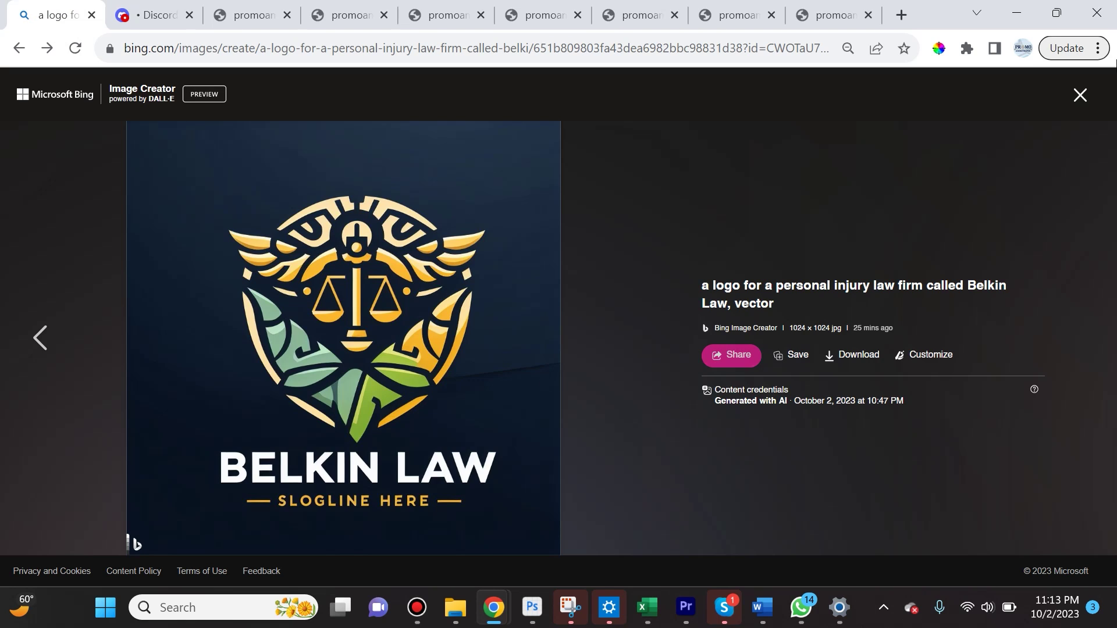
Step: Close the Belkin Law emblem, scroll the Recent panel, and go back to the Midjourney chat
{"action": "left_click", "coordinate": [1087, 96]}
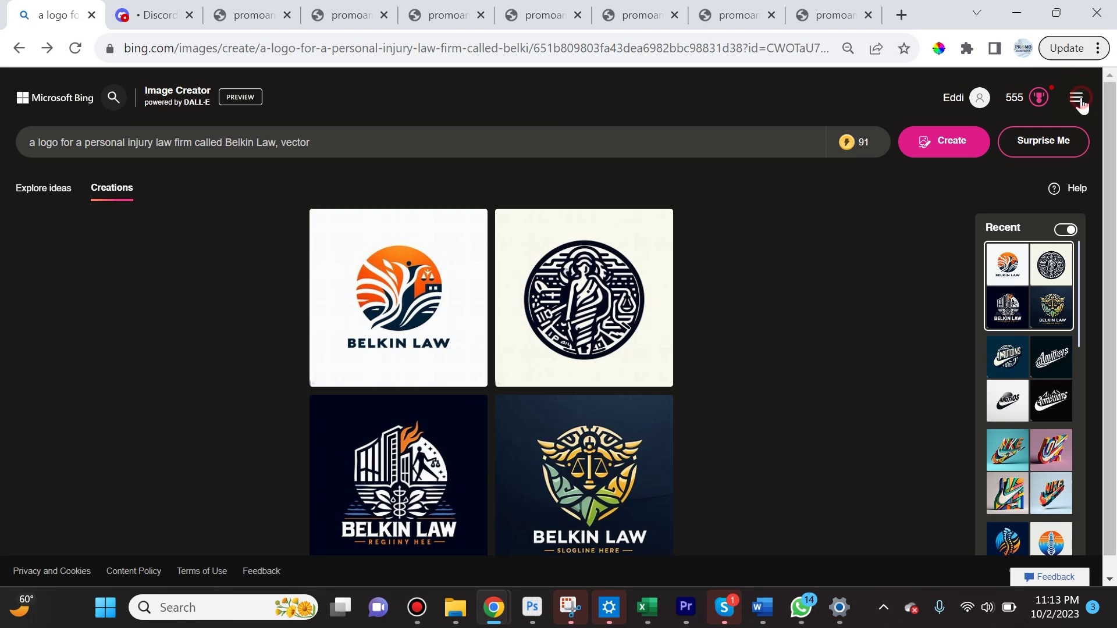
{"action": "scroll", "coordinate": [1035, 471], "scroll_direction": "down", "scroll_amount": 5}
{"action": "scroll", "coordinate": [1038, 472], "scroll_direction": "down", "scroll_amount": 3}
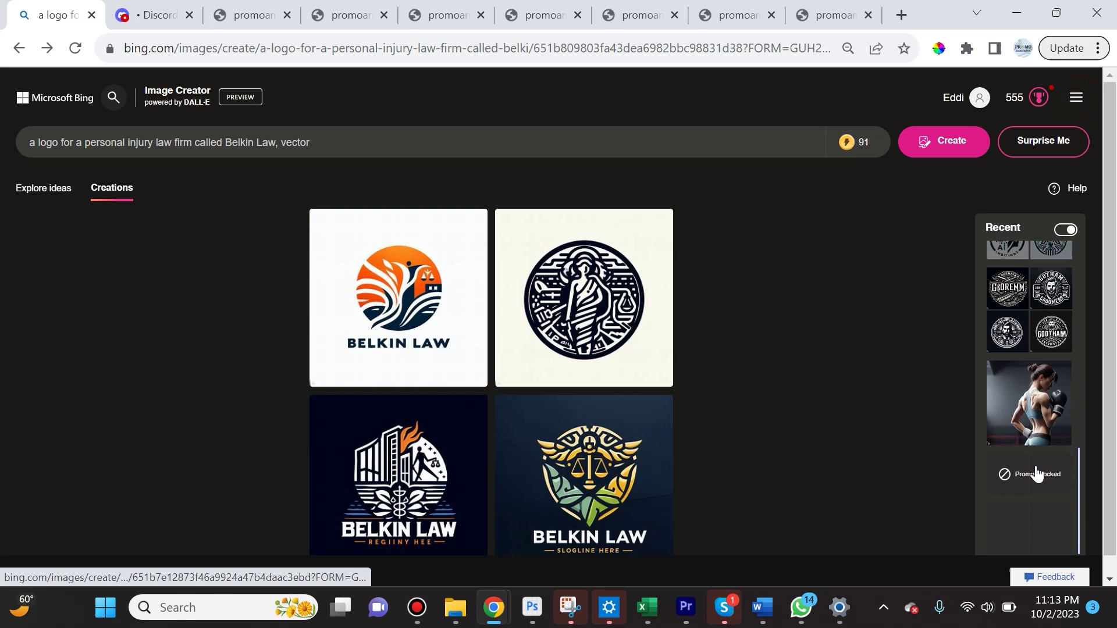
{"action": "scroll", "coordinate": [1038, 472], "scroll_direction": "up", "scroll_amount": 6}
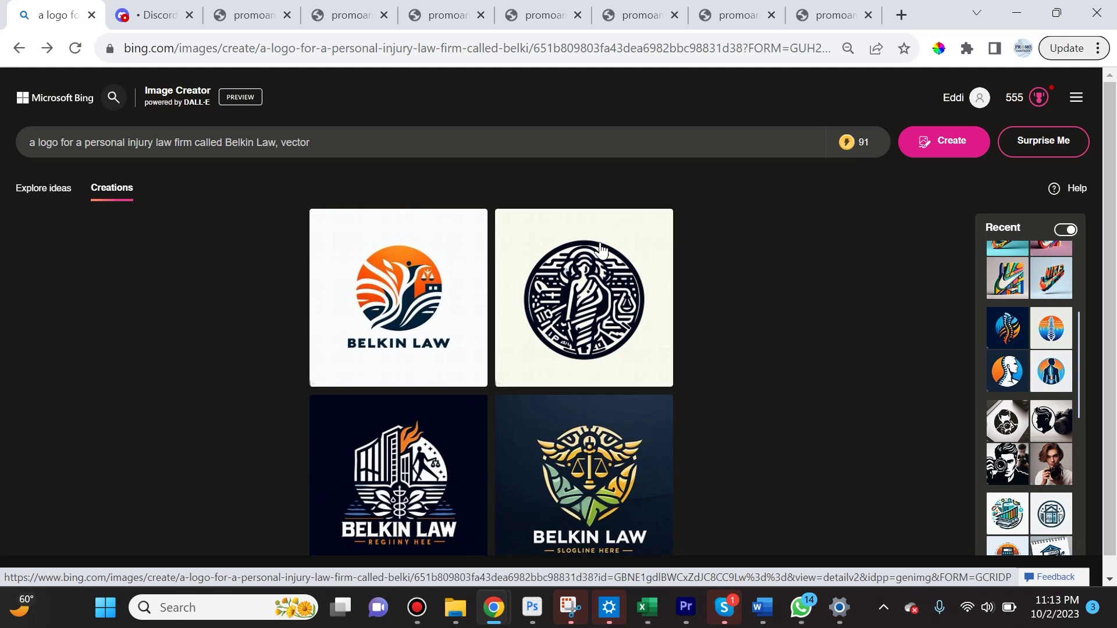
{"action": "left_click", "coordinate": [131, 15]}
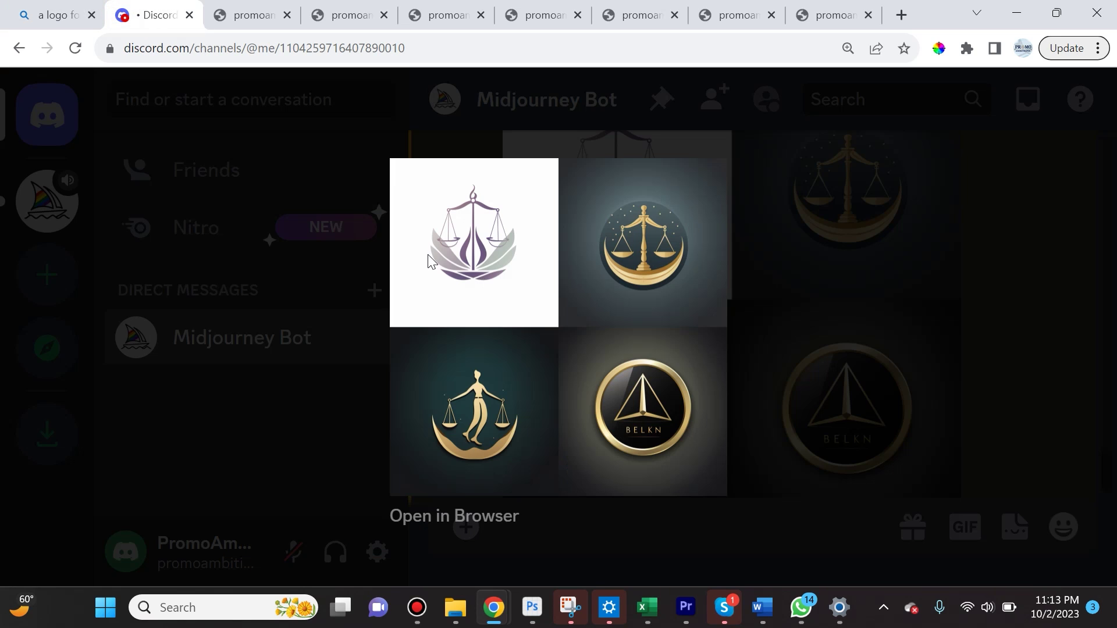
Step: Dismiss the law-logo preview and scroll the Midjourney chat history back to the Picasso-style Nike grids
{"action": "left_click", "coordinate": [767, 325]}
{"action": "scroll", "coordinate": [873, 373], "scroll_direction": "up", "scroll_amount": 10}
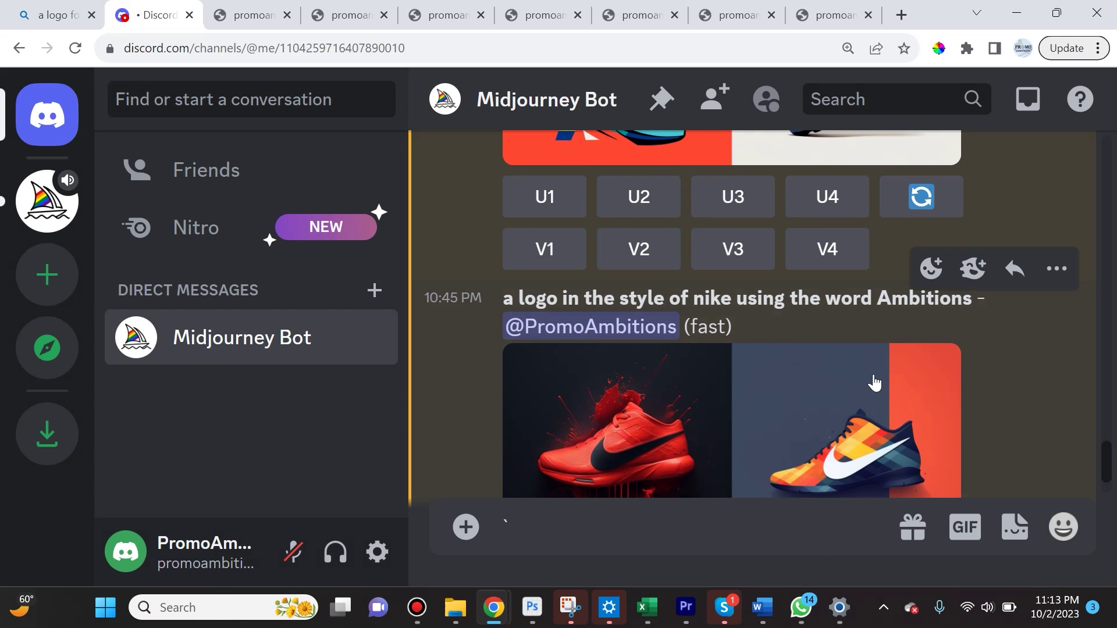
{"action": "scroll", "coordinate": [873, 385], "scroll_direction": "up", "scroll_amount": 10}
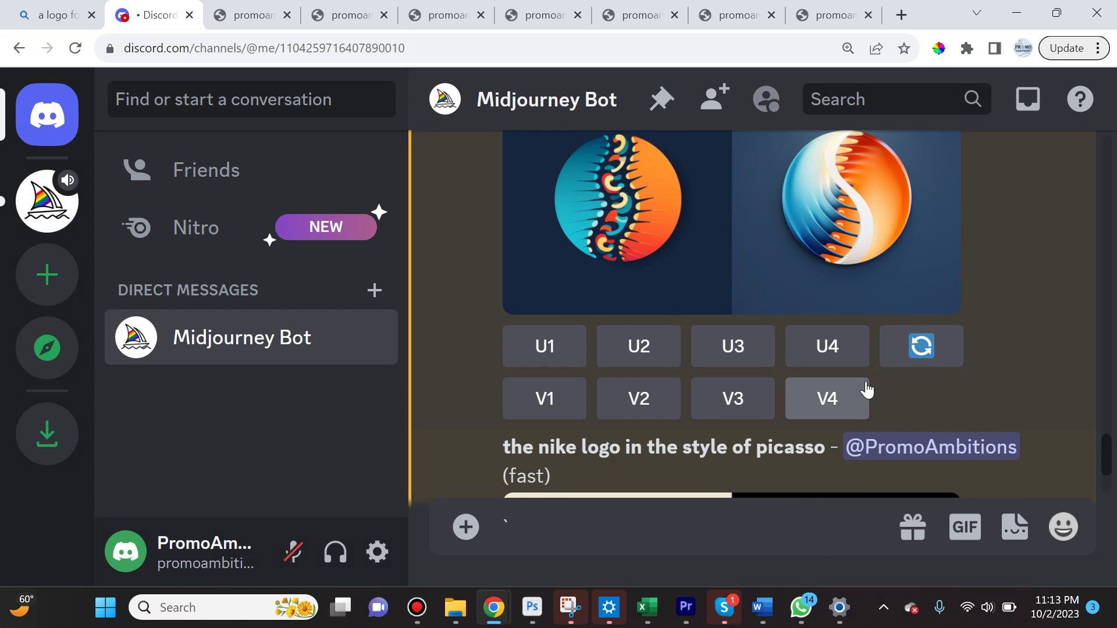
{"action": "scroll", "coordinate": [866, 389], "scroll_direction": "up", "scroll_amount": 10}
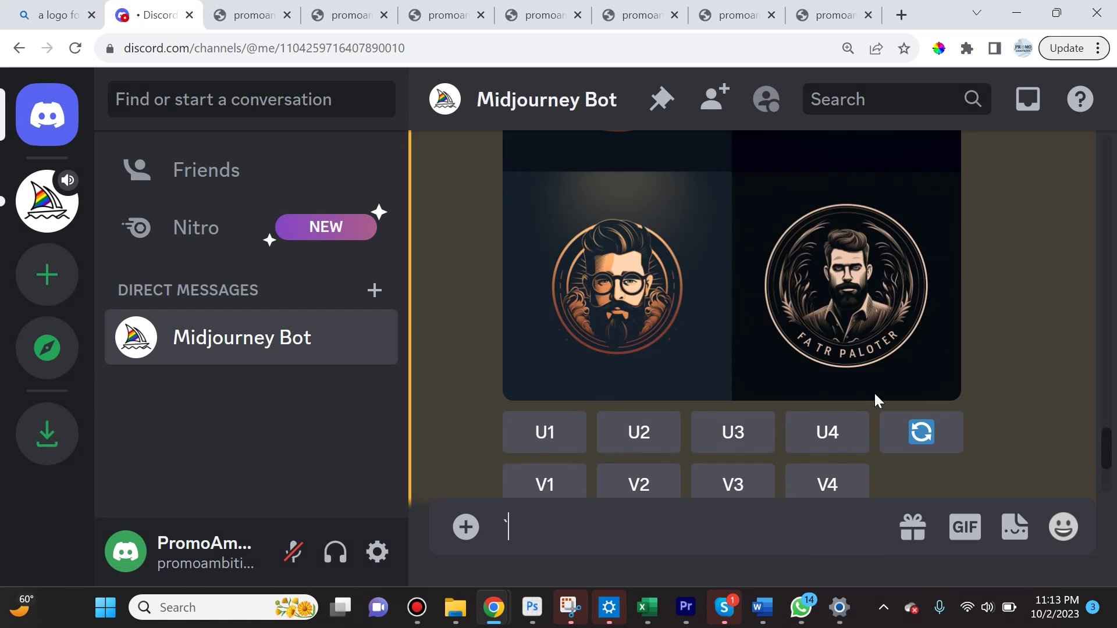
{"action": "scroll", "coordinate": [872, 390], "scroll_direction": "up", "scroll_amount": 10}
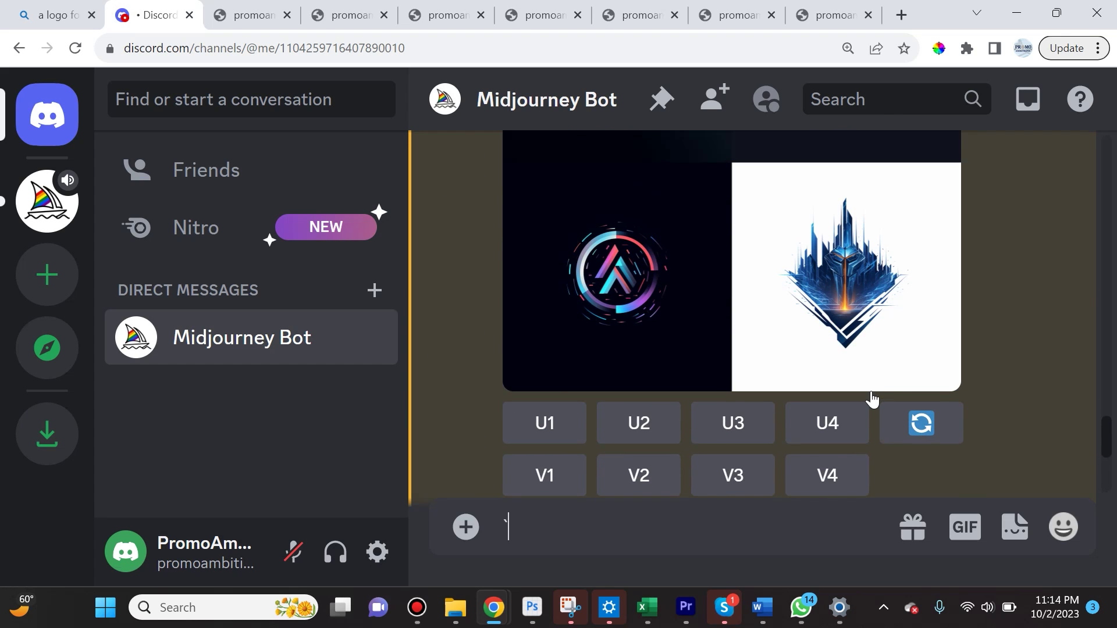
{"action": "scroll", "coordinate": [871, 397], "scroll_direction": "down", "scroll_amount": 10}
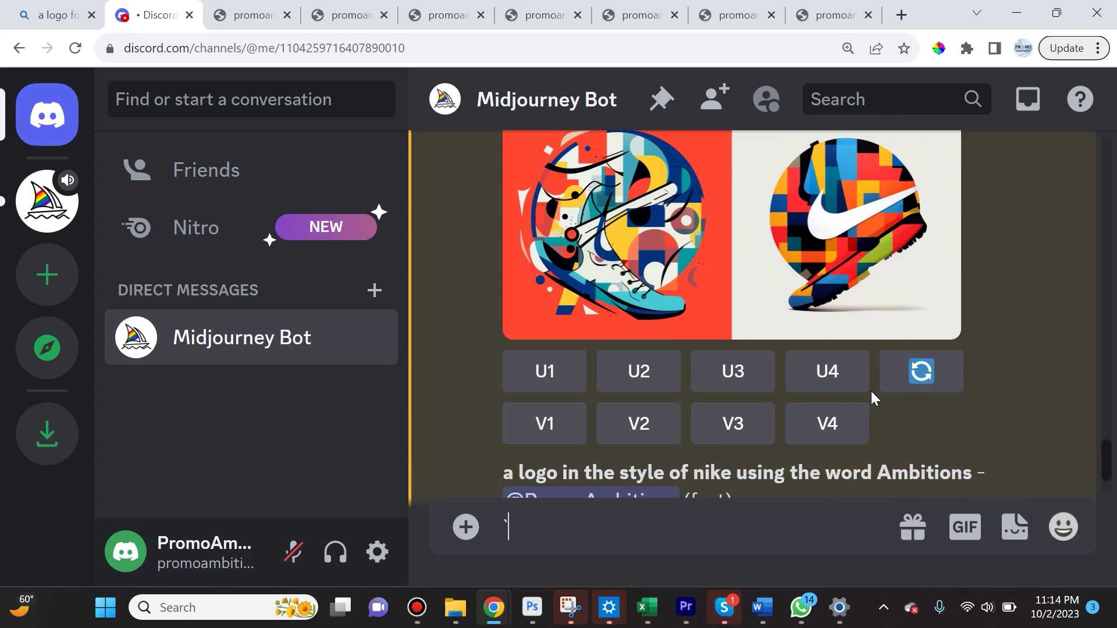
{"action": "scroll", "coordinate": [871, 391], "scroll_direction": "down", "scroll_amount": 5}
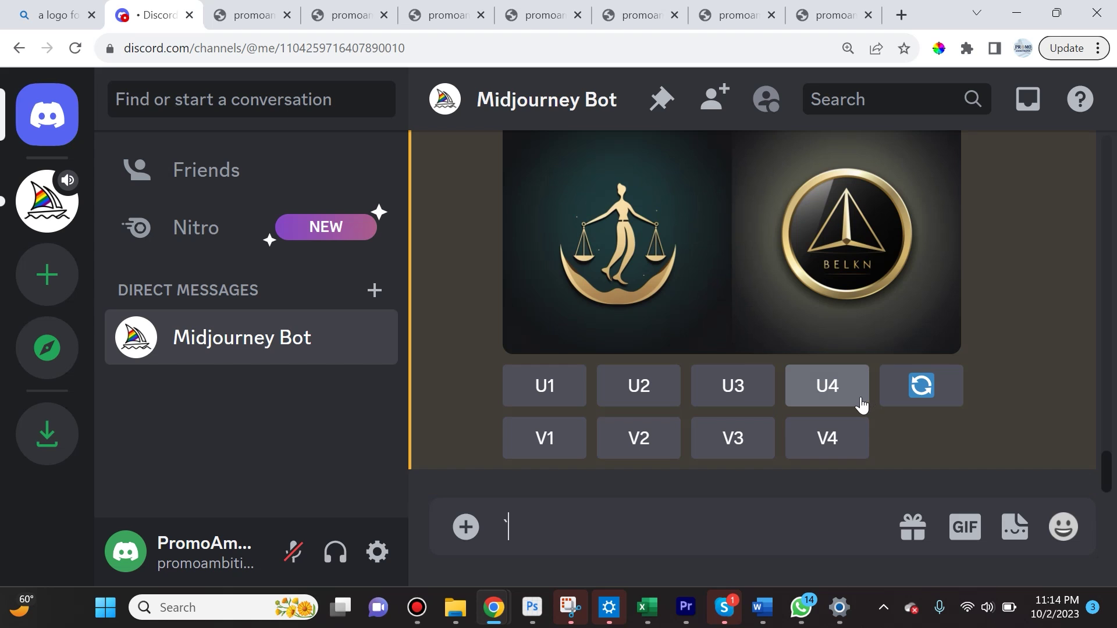
{"action": "scroll", "coordinate": [911, 421], "scroll_direction": "up", "scroll_amount": 5}
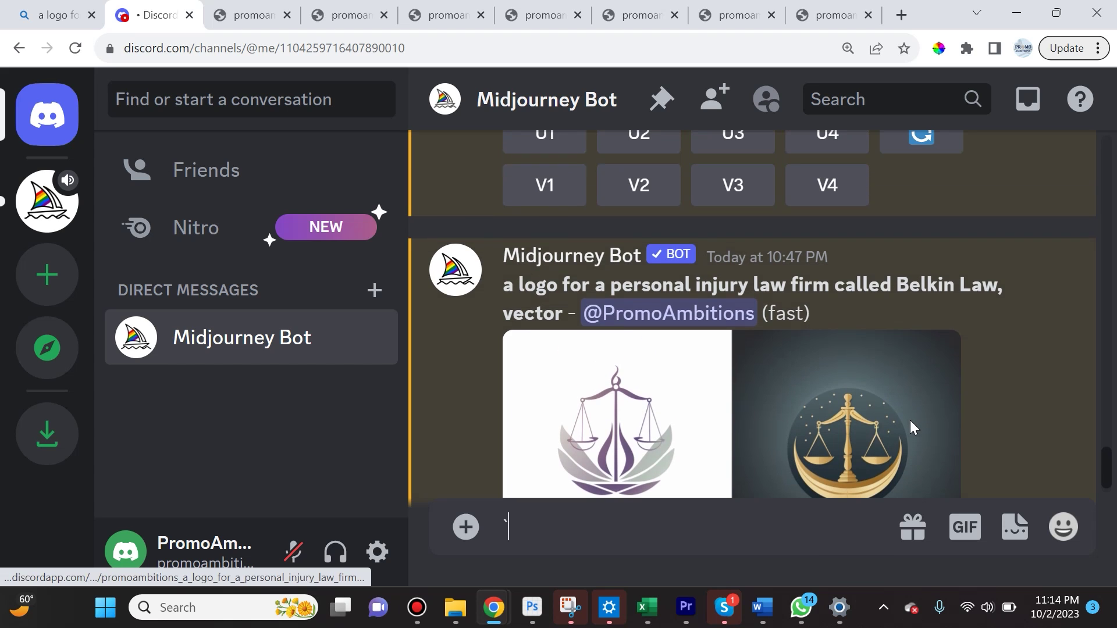
{"action": "scroll", "coordinate": [910, 427], "scroll_direction": "up", "scroll_amount": 10}
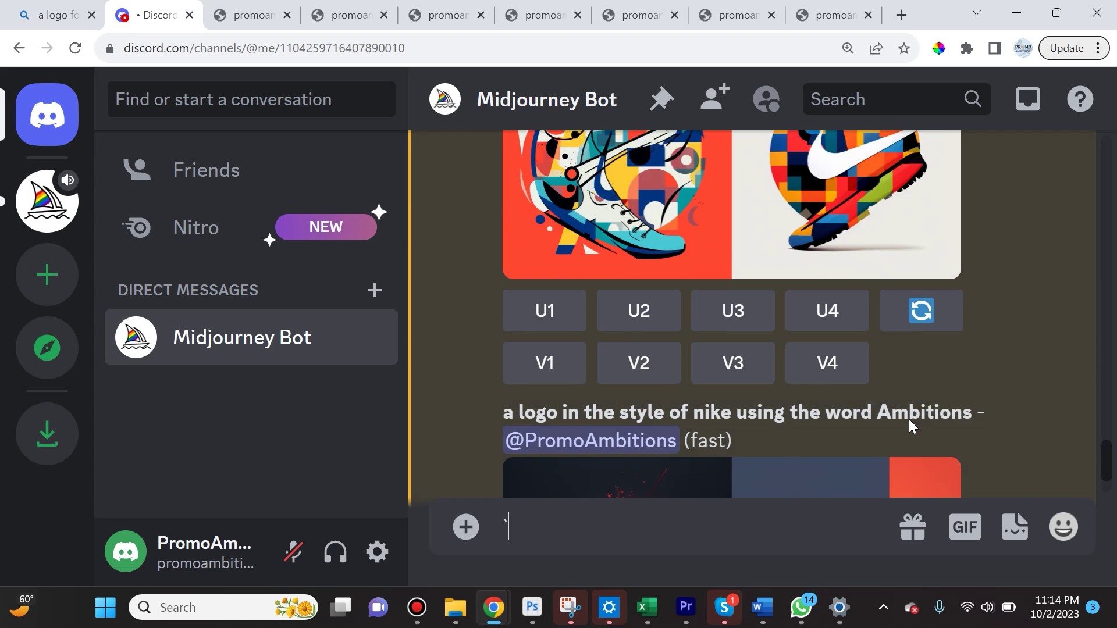